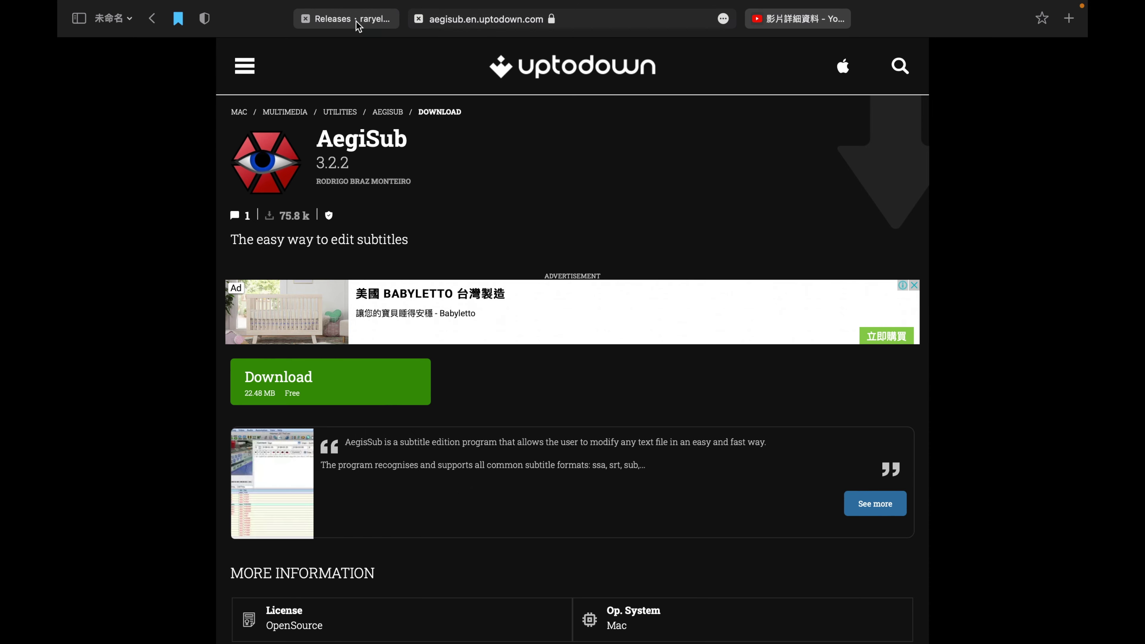
# - Review the pyTranscriber v1.3-stable release assets and the AegiSub download page
pyautogui.click(341, 19)
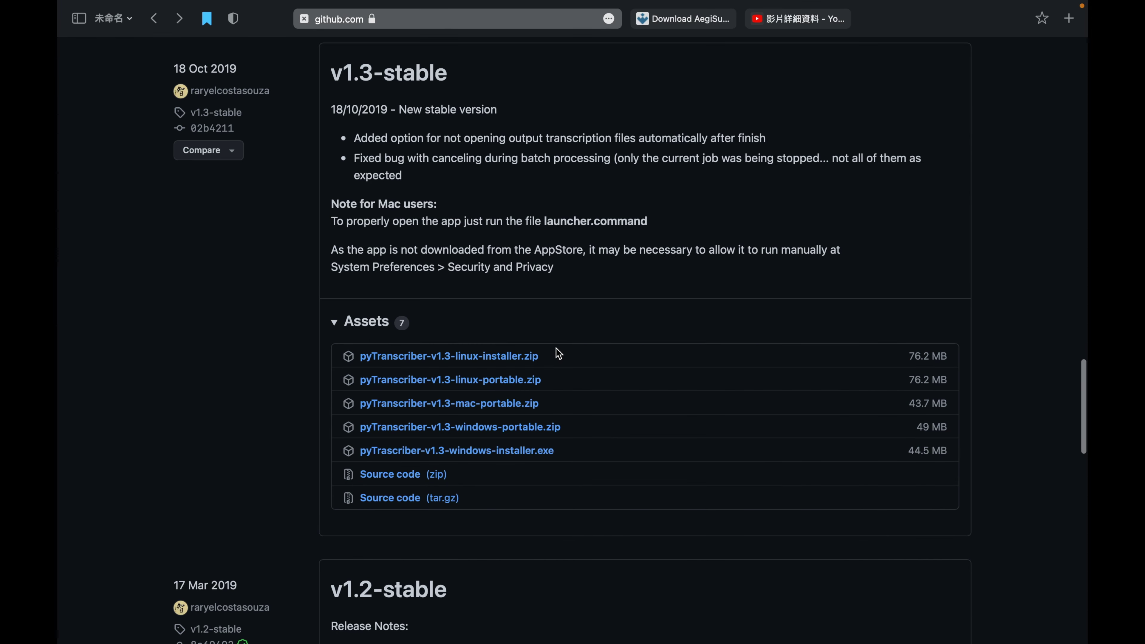
pyautogui.click(677, 19)
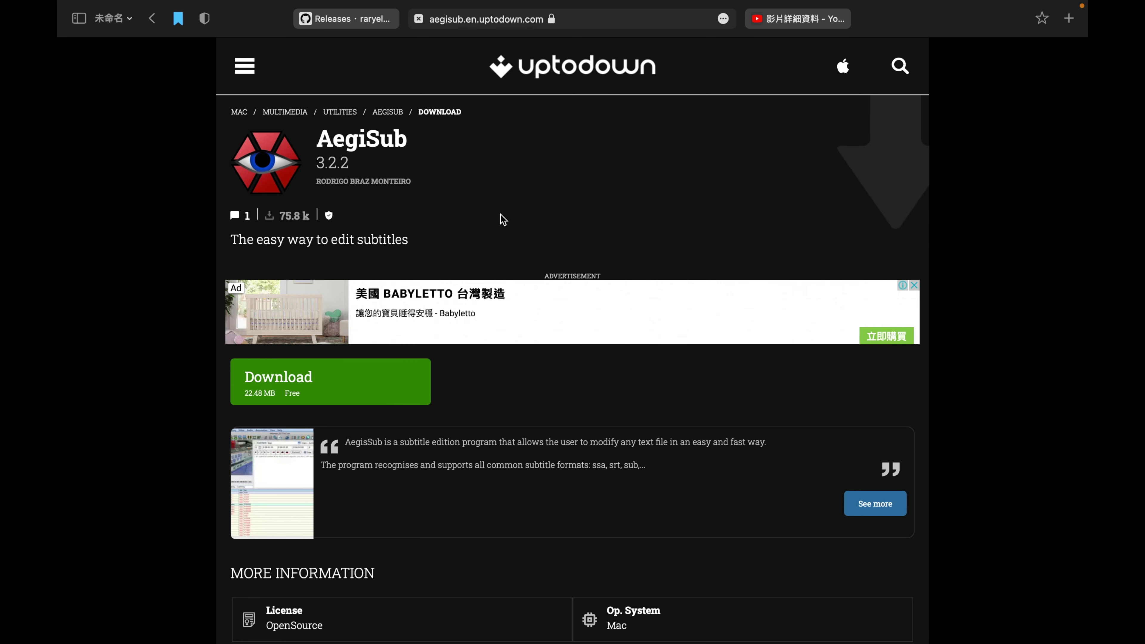
pyautogui.click(367, 23)
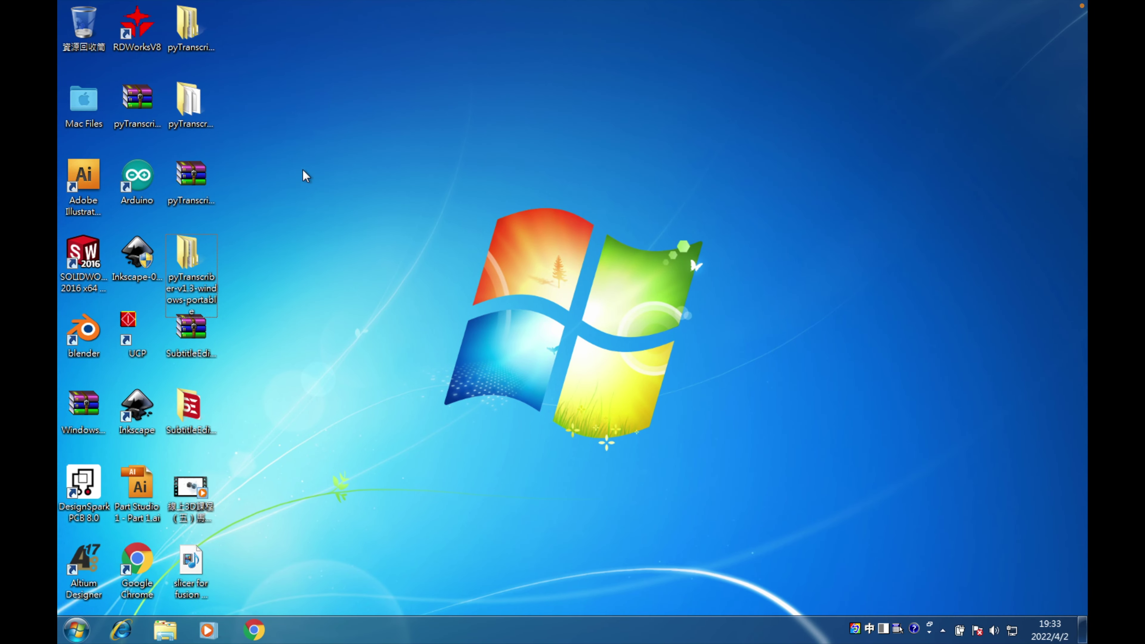
# - Launch pyTranscriber.exe from the pyTranscriber-v1.3-windows-portable folder on the Windows desktop
pyautogui.click(201, 260)
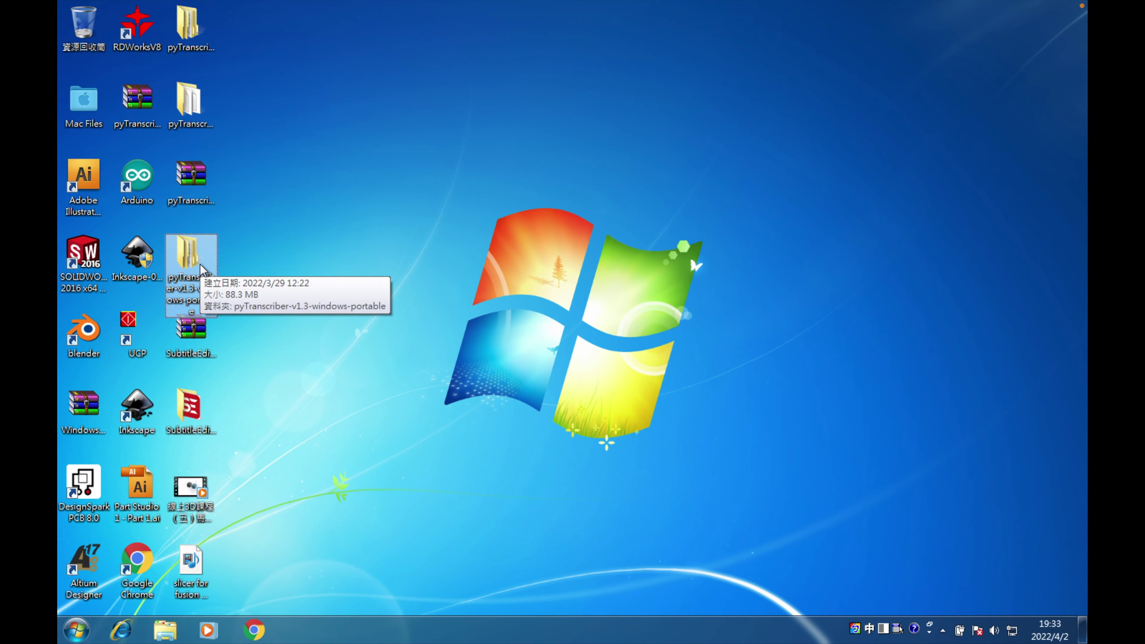
pyautogui.doubleClick(183, 259)
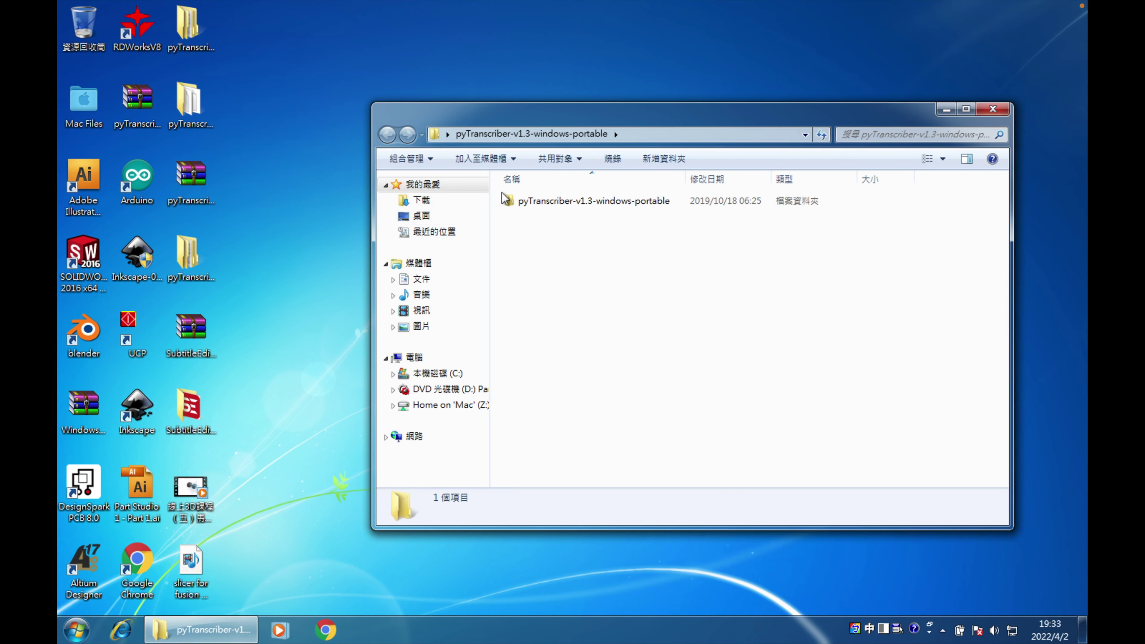
pyautogui.doubleClick(526, 202)
pyautogui.click(576, 212)
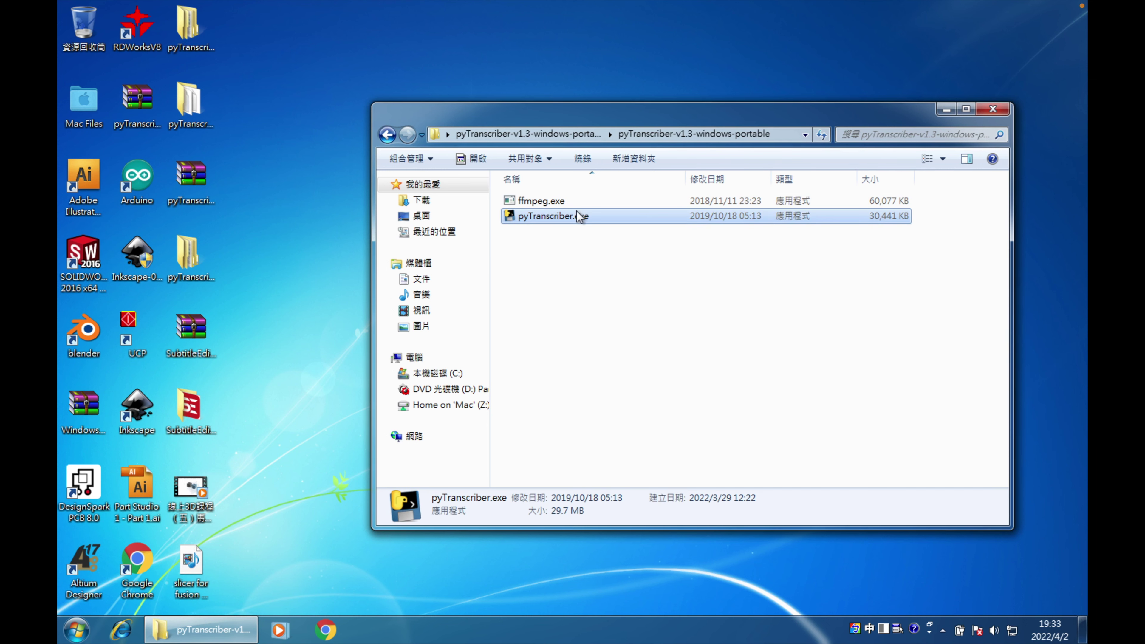
pyautogui.doubleClick(599, 216)
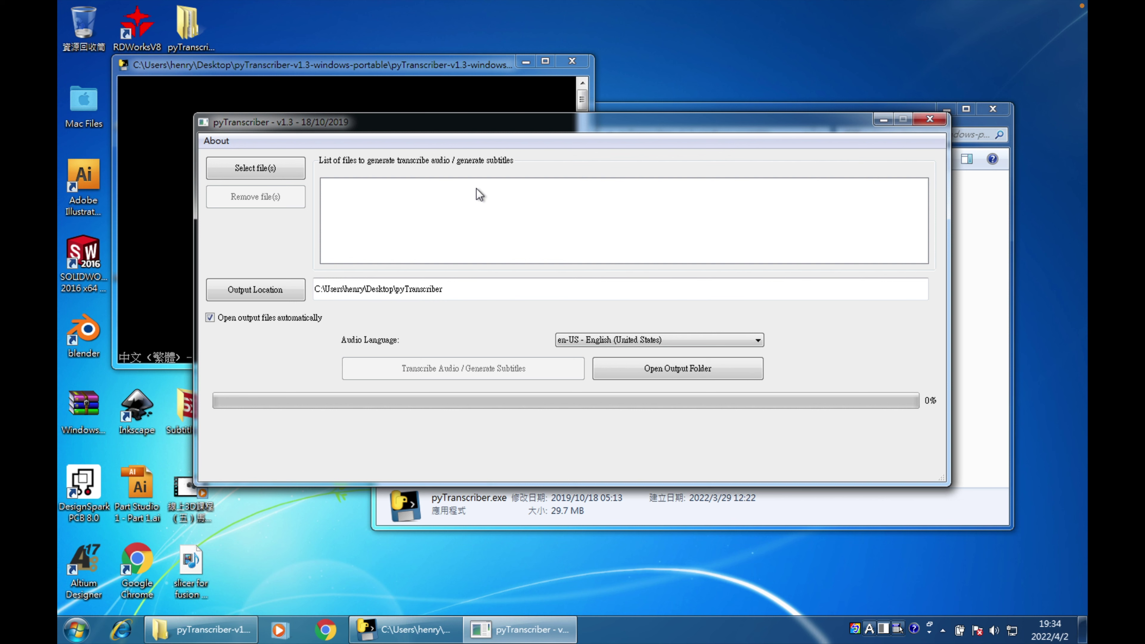
# - Add slicer for fusion 360.mp4 and 線上3D課程（五）馬克杯繪製.mp4 from the desktop to the list of files to transcribe
pyautogui.click(267, 168)
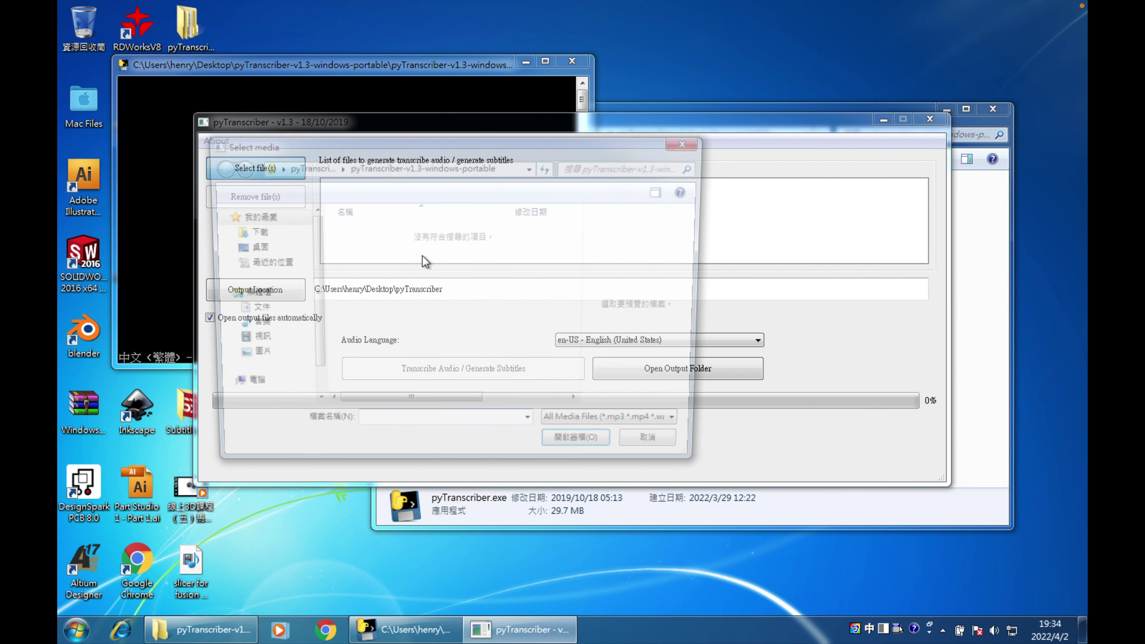
pyautogui.click(267, 251)
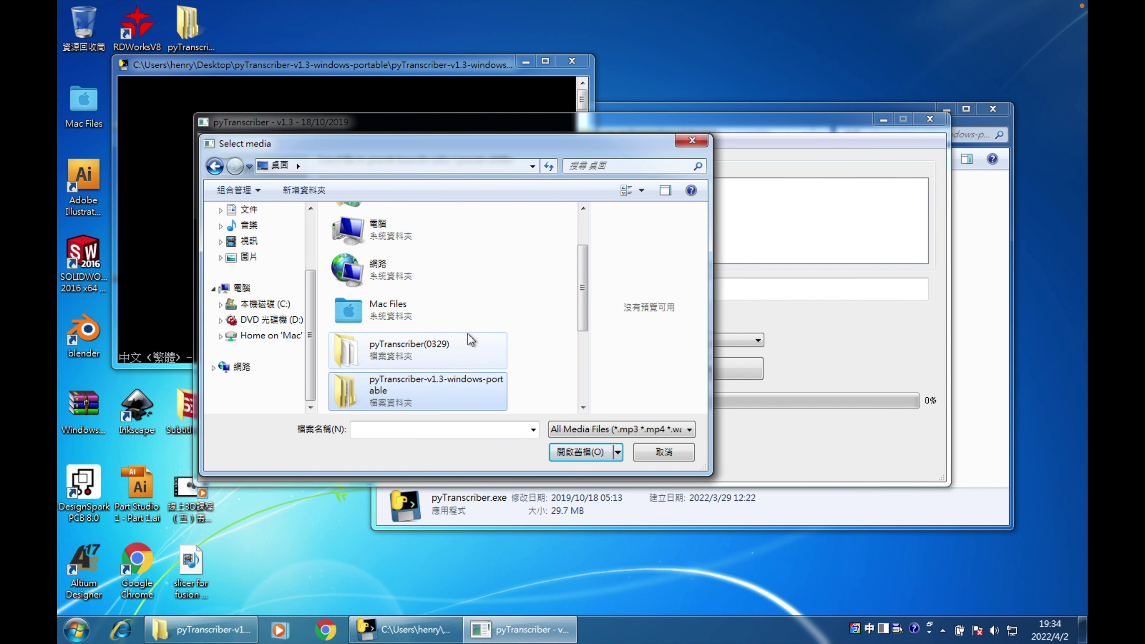
pyautogui.scroll(-3, 515, 265)
pyautogui.click(423, 382)
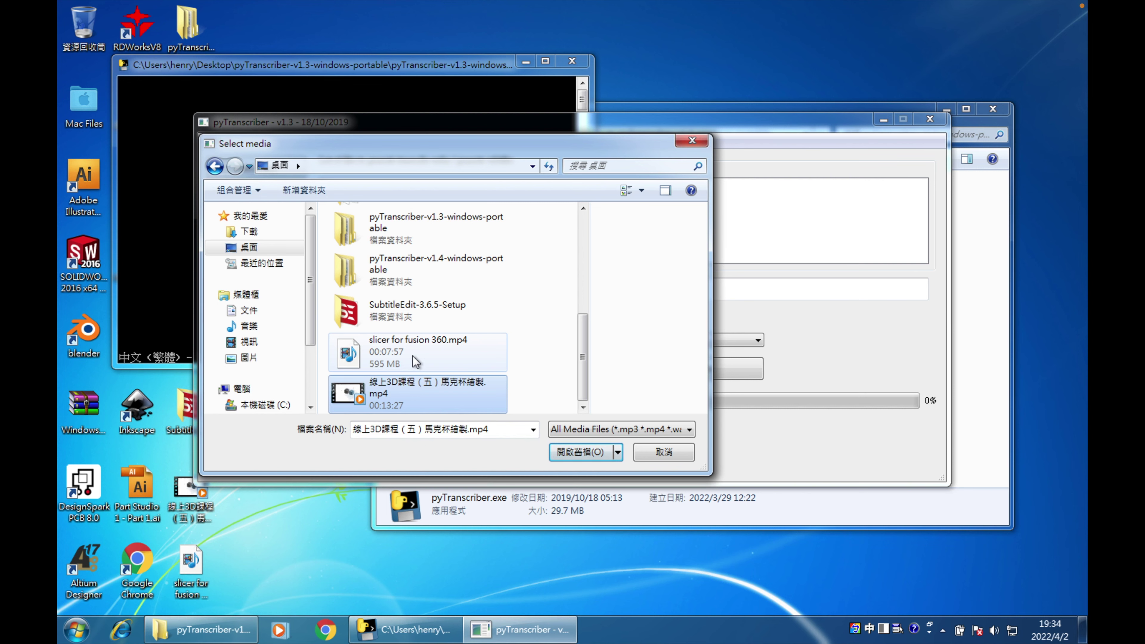
pyautogui.press('super')
pyautogui.press('super')
pyautogui.keyDown('ctrl'); pyautogui.click(396, 352); pyautogui.keyUp('ctrl')
pyautogui.click(581, 451)
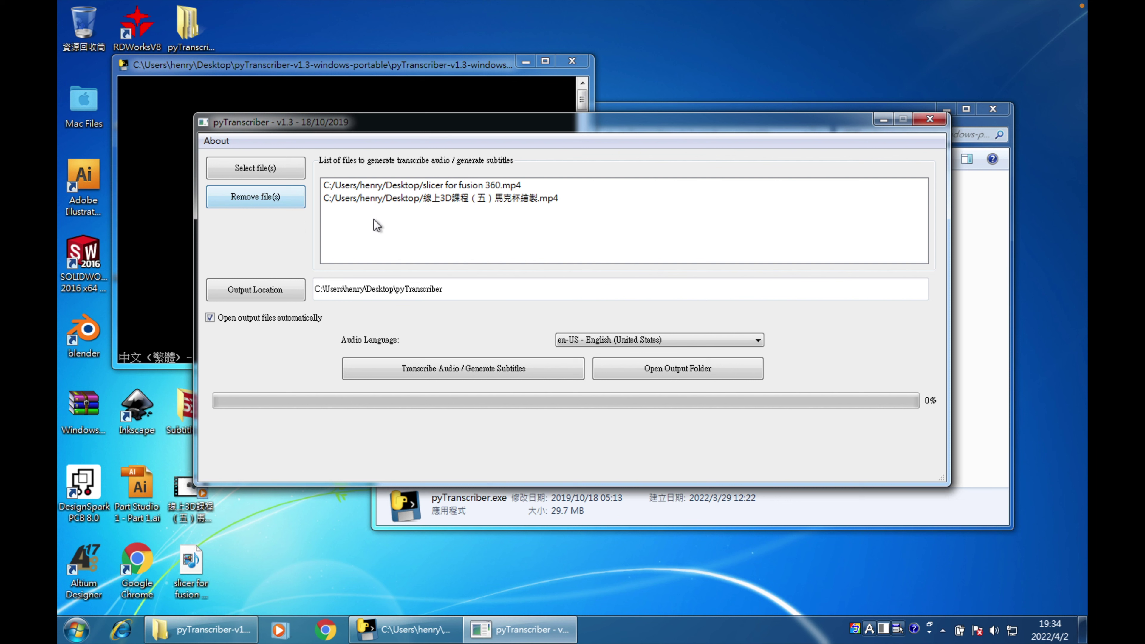
# - Set the output location to the Desktop and the audio language to zh-TW - Chinese (Traditional, Taiwan)
pyautogui.click(295, 292)
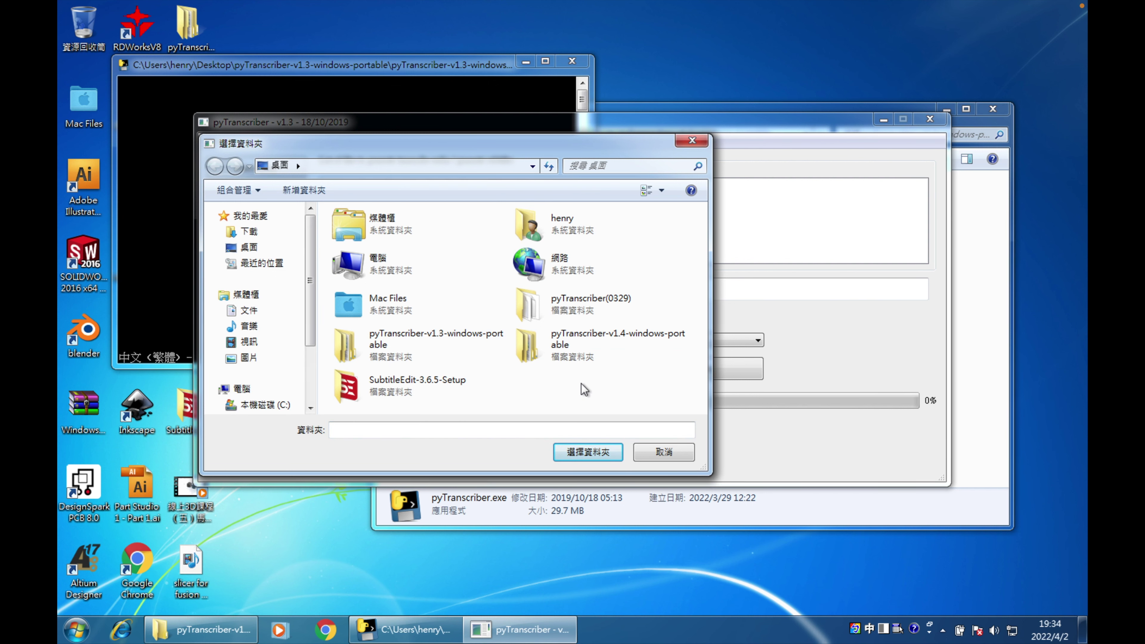
pyautogui.click(590, 451)
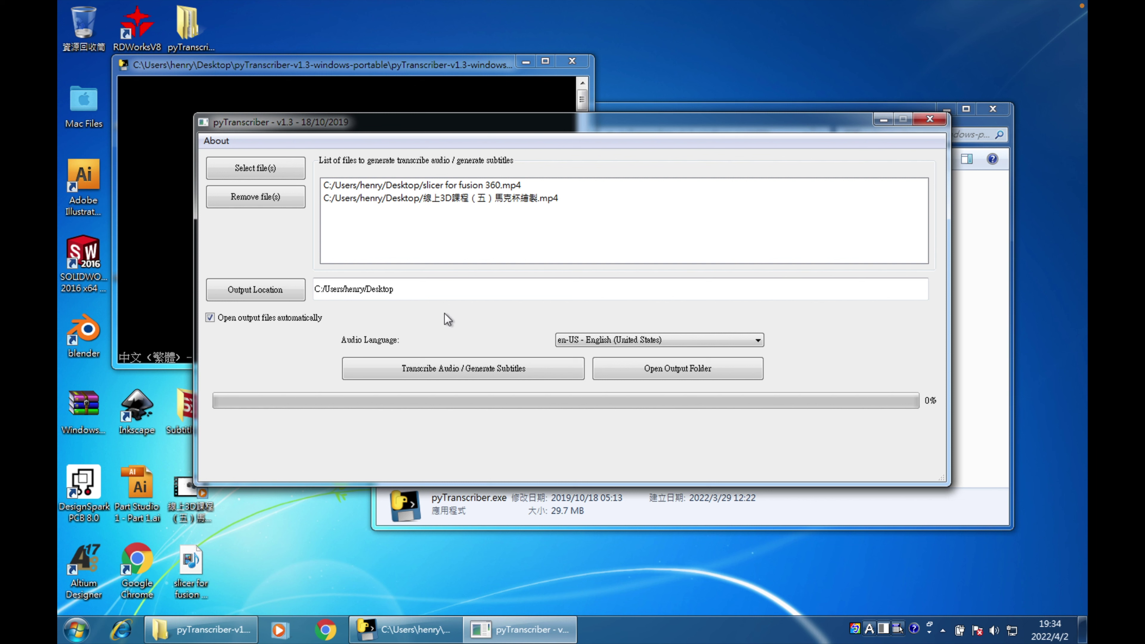
pyautogui.click(583, 343)
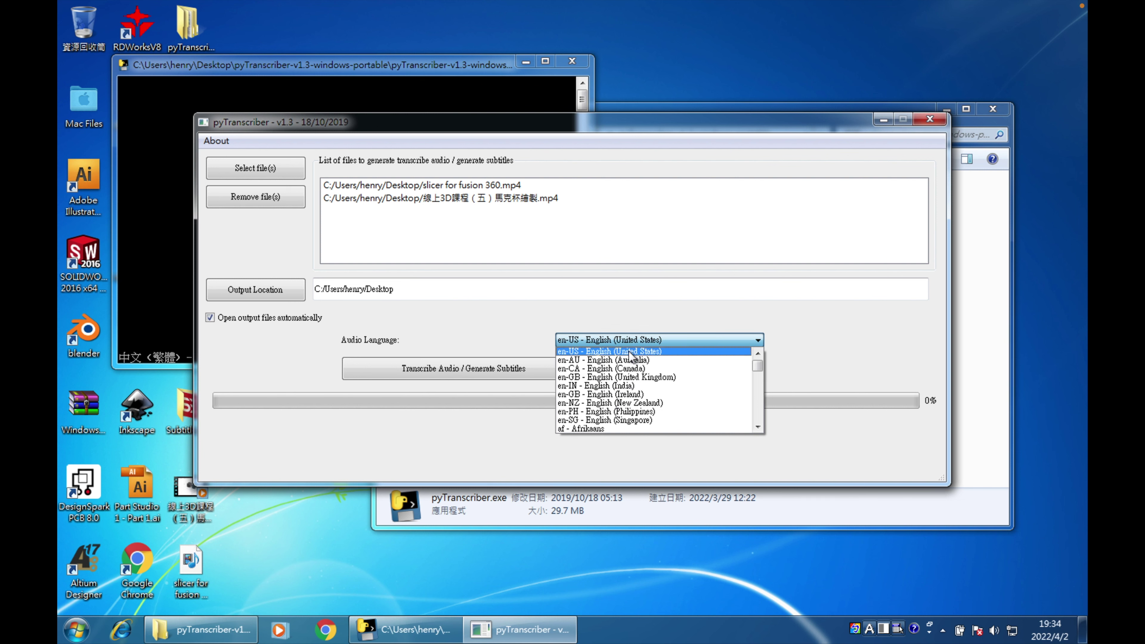
pyautogui.scroll(-20, 653, 420)
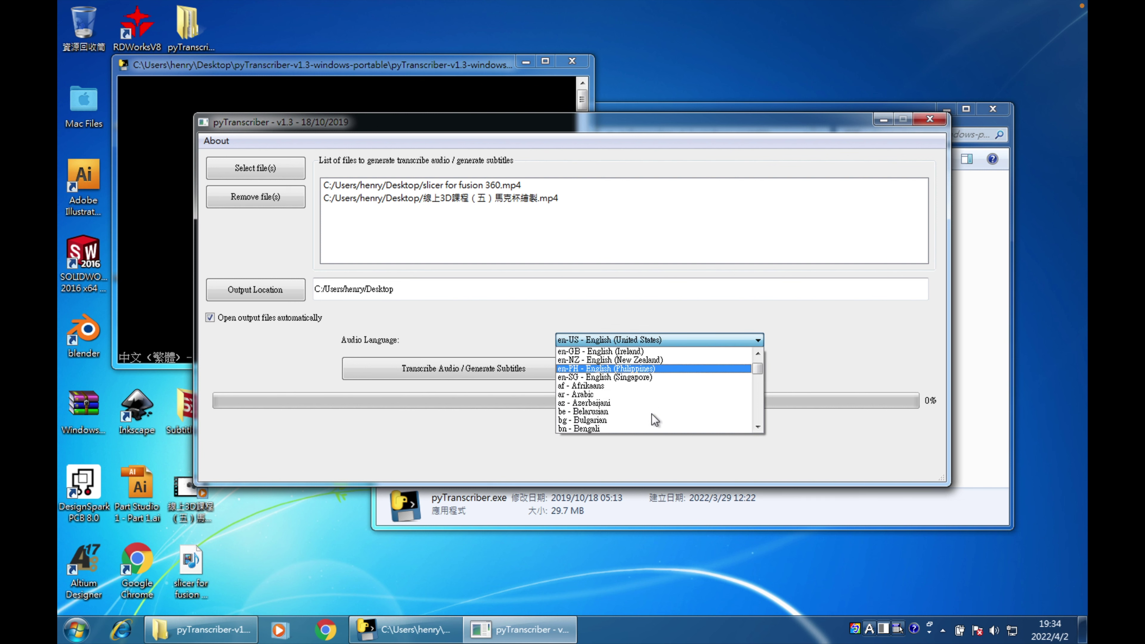
pyautogui.scroll(-2, 653, 419)
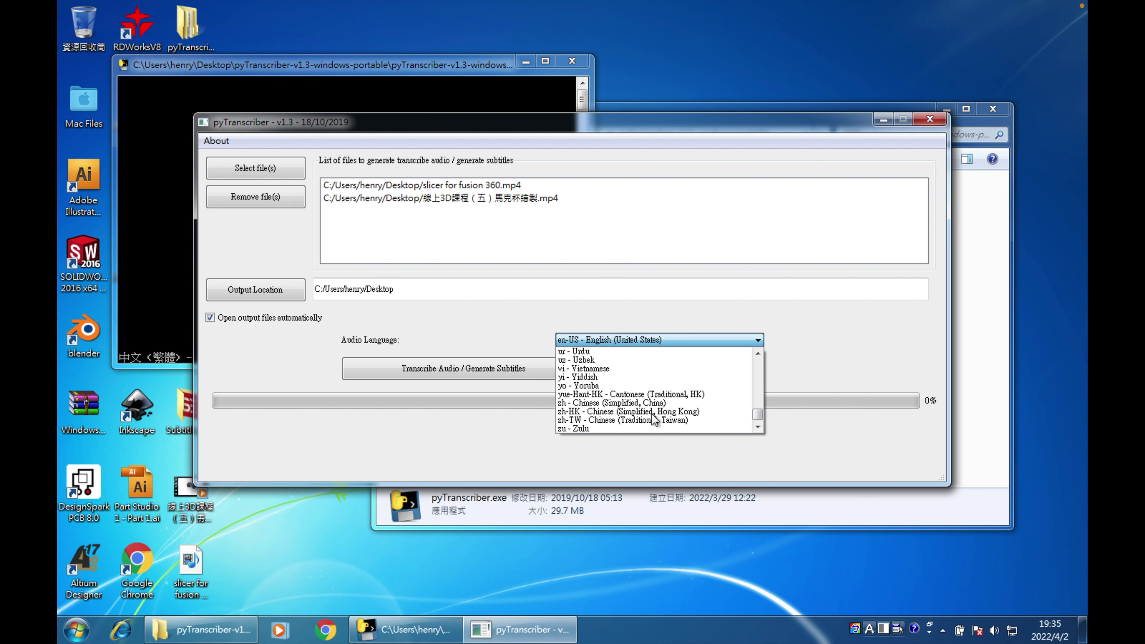
pyautogui.click(714, 418)
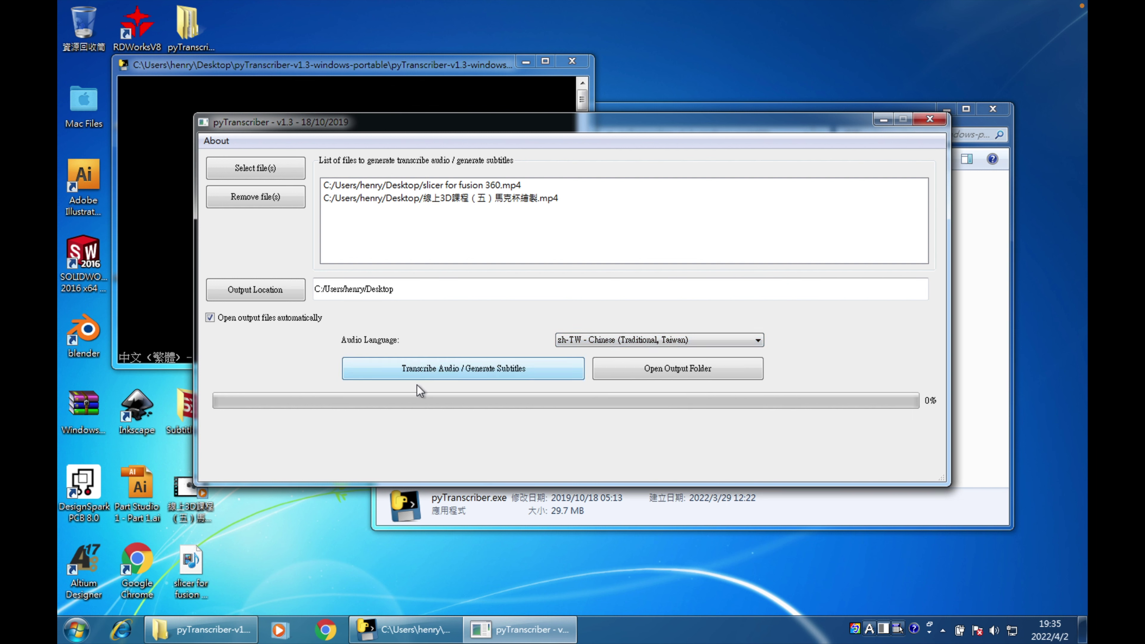
# - Generate the subtitles for both videos and dismiss the prompt about opening slicer for fusion 360.srt
pyautogui.click(430, 373)
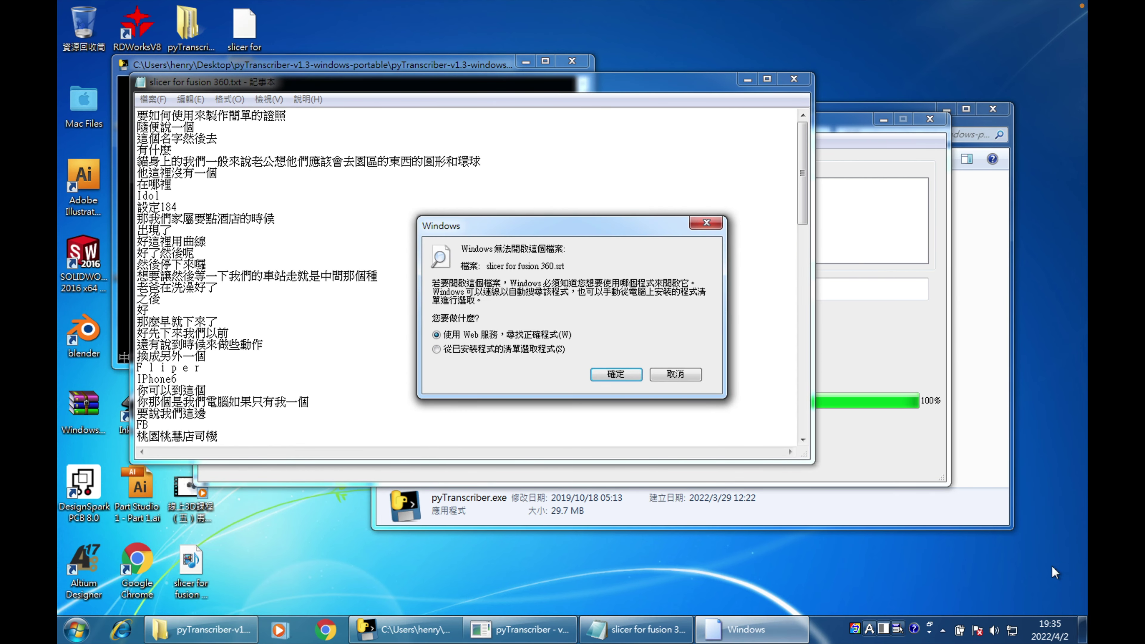
pyautogui.click(675, 373)
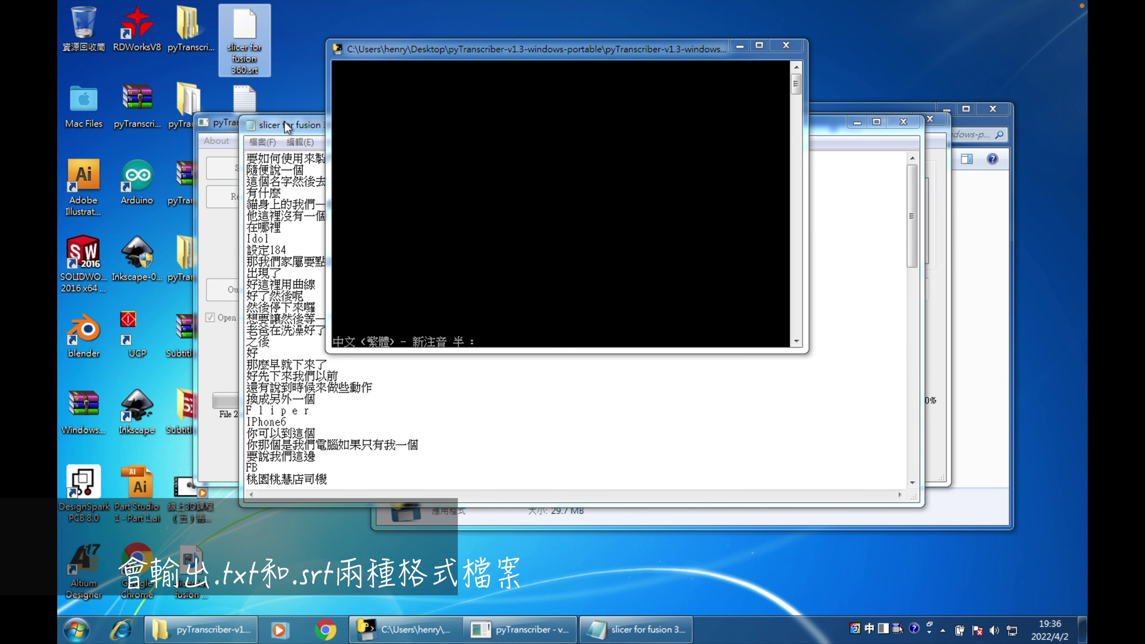
# - Review the transcript in slicer for fusion 360.txt for wrongly recognised words and locate the matching .srt file
pyautogui.click(285, 128)
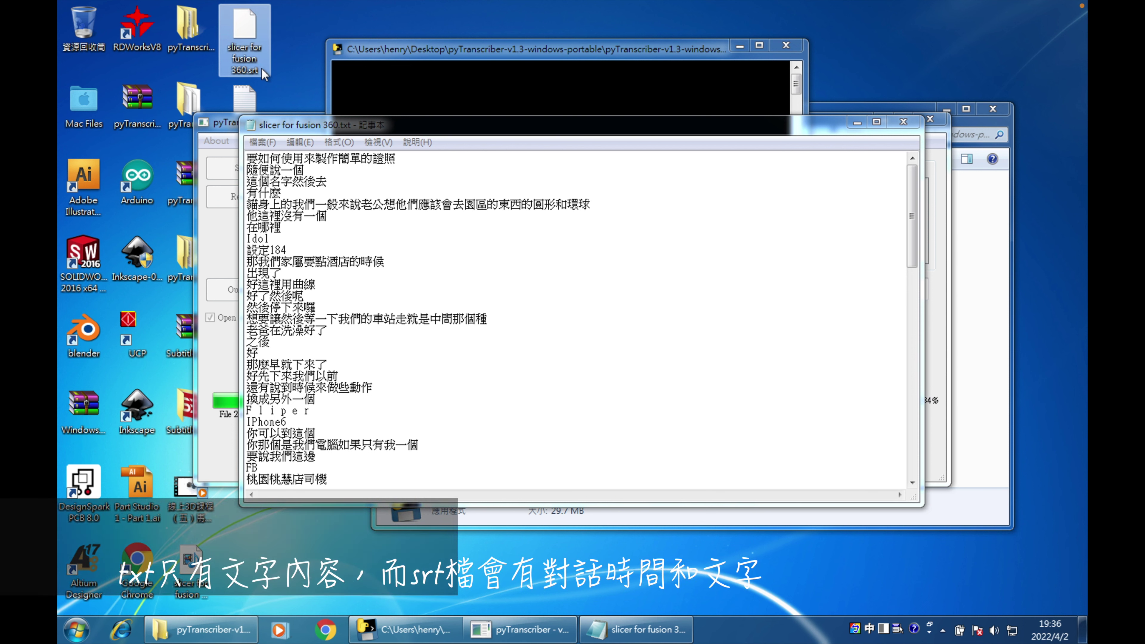
pyautogui.moveTo(255, 70)
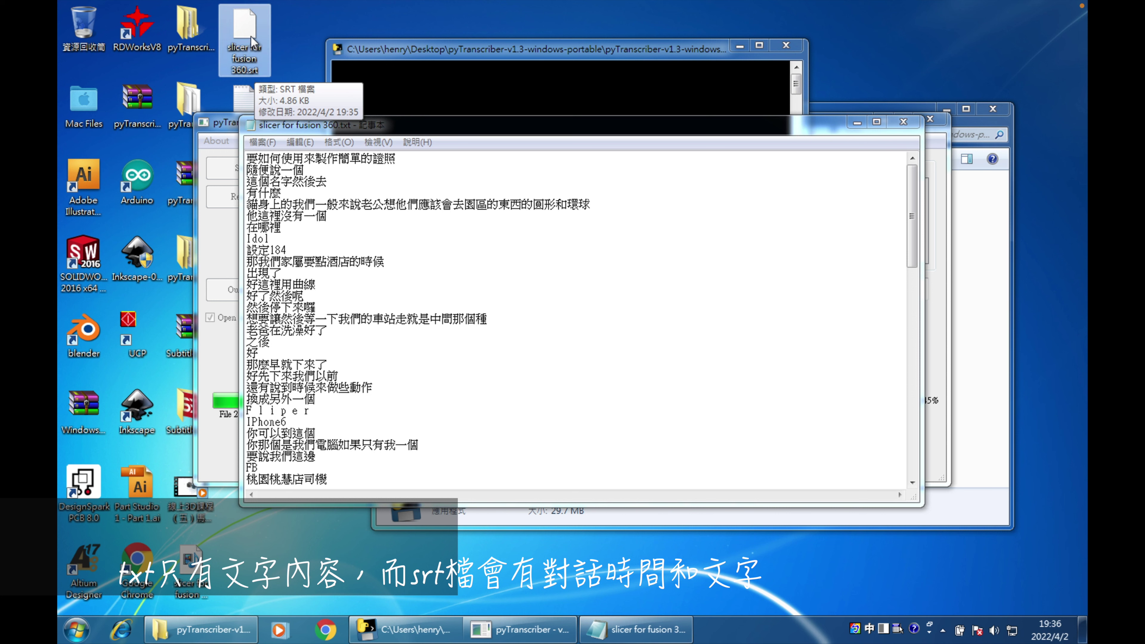
pyautogui.click(331, 126)
pyautogui.click(248, 204)
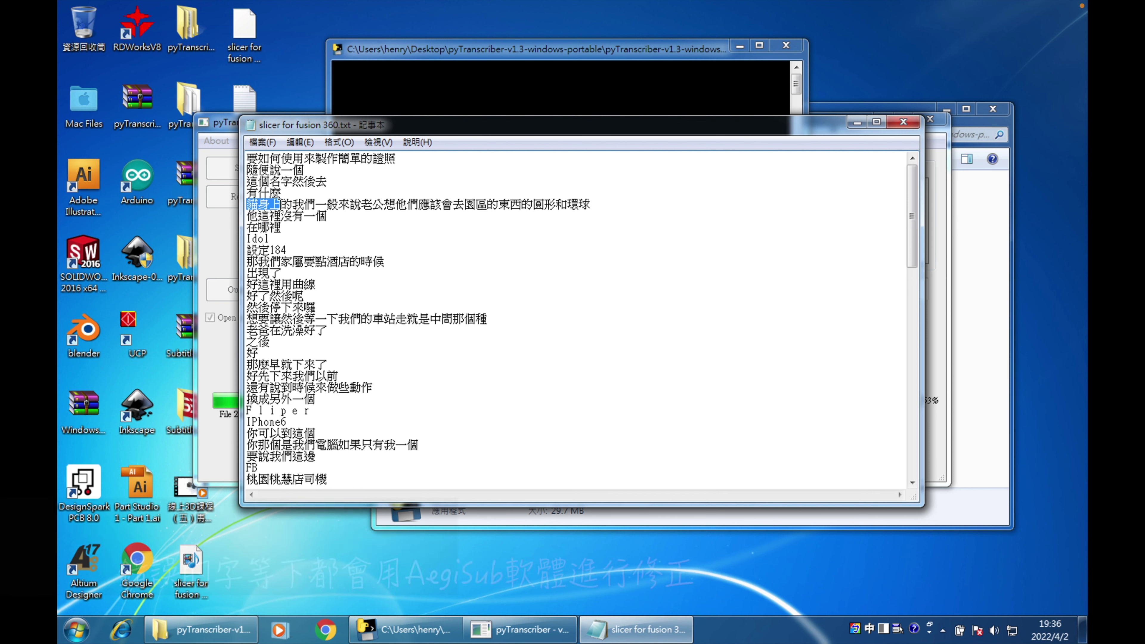
pyautogui.moveTo(365, 204); pyautogui.dragTo(417, 222)
pyautogui.click(420, 223)
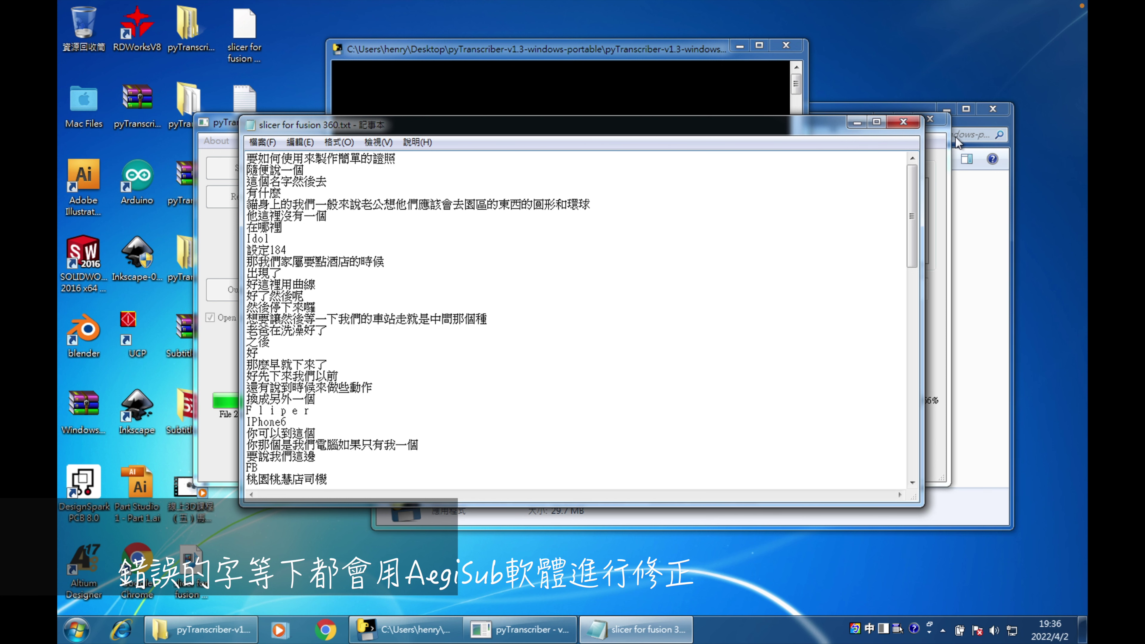
# - Close the slicer for fusion 360.txt transcript and move the pyTranscriber window clear of the desktop files to follow its progress
pyautogui.click(903, 122)
pyautogui.click(287, 353)
pyautogui.moveTo(348, 147); pyautogui.dragTo(405, 184)
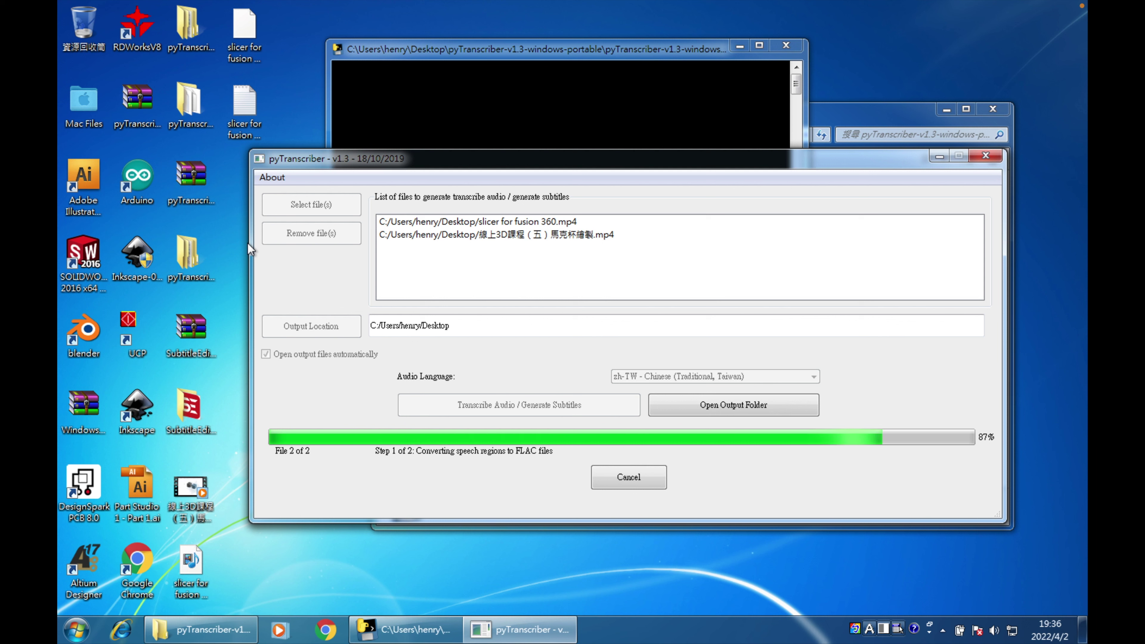
pyautogui.click(188, 491)
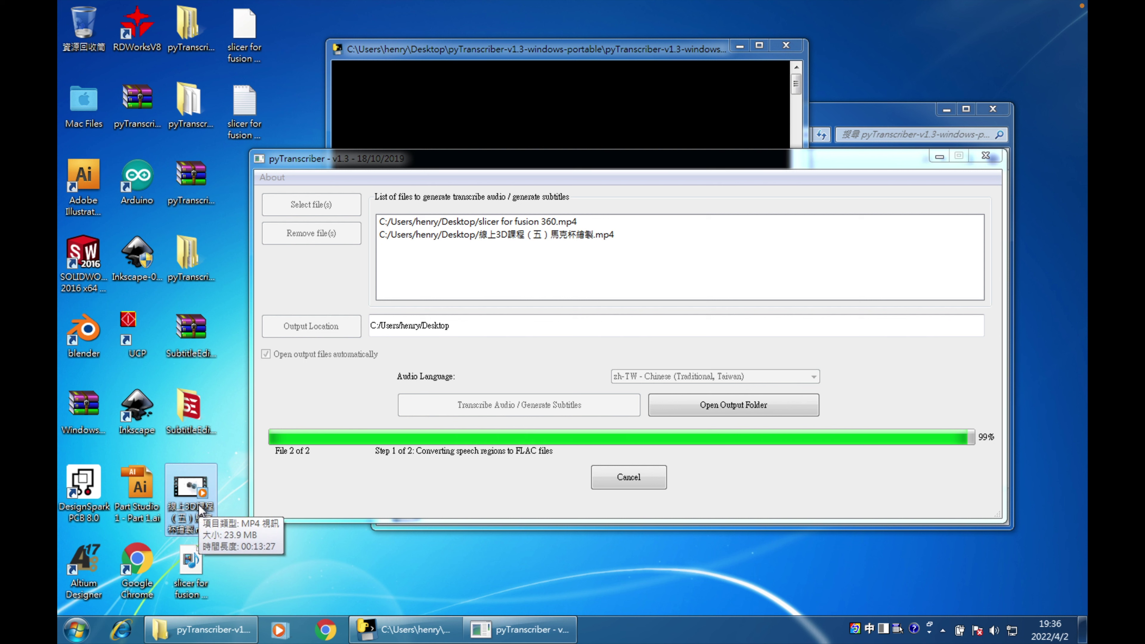
pyautogui.click(192, 564)
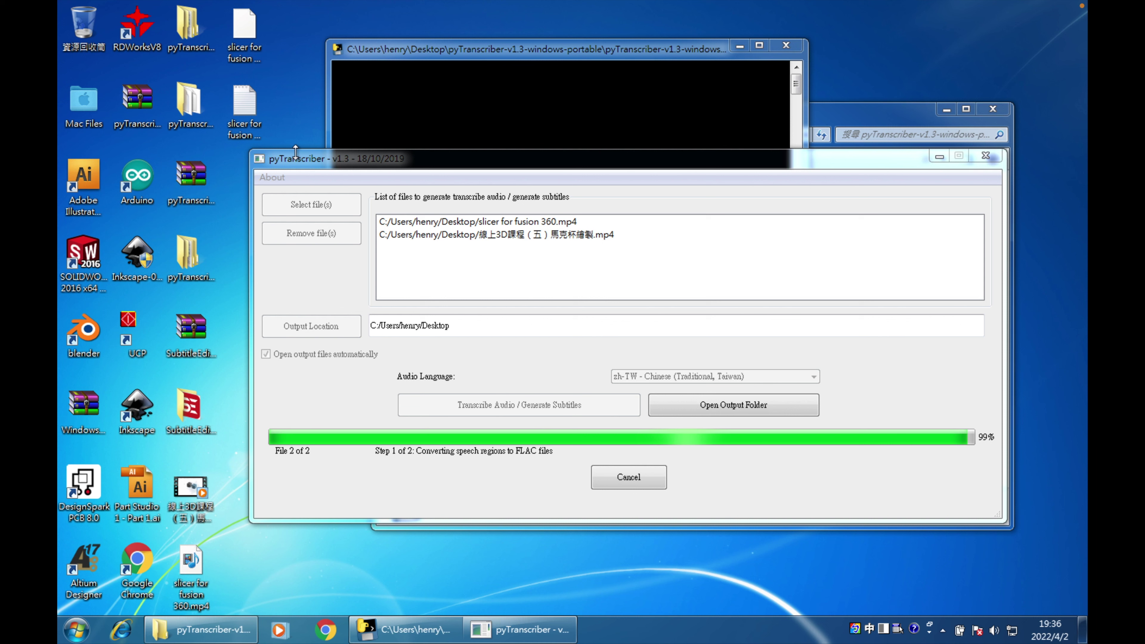
pyautogui.moveTo(298, 162); pyautogui.dragTo(321, 162)
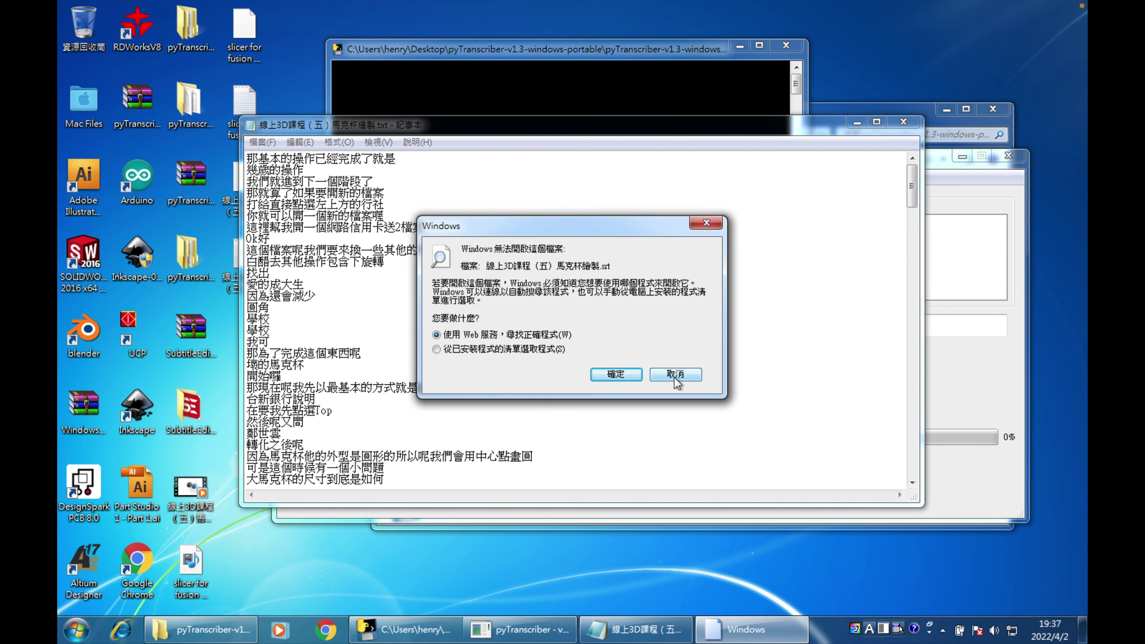
# - Dismiss the prompt about opening the second .srt file, and close its transcript and pyTranscriber
pyautogui.click(676, 375)
pyautogui.click(903, 122)
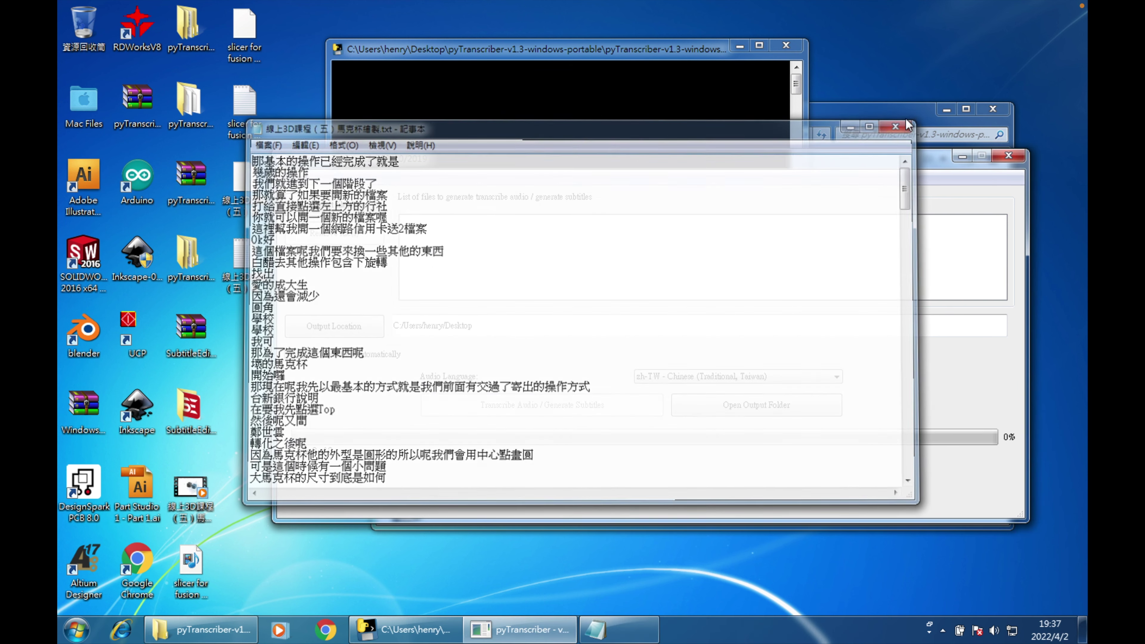
pyautogui.click(1009, 155)
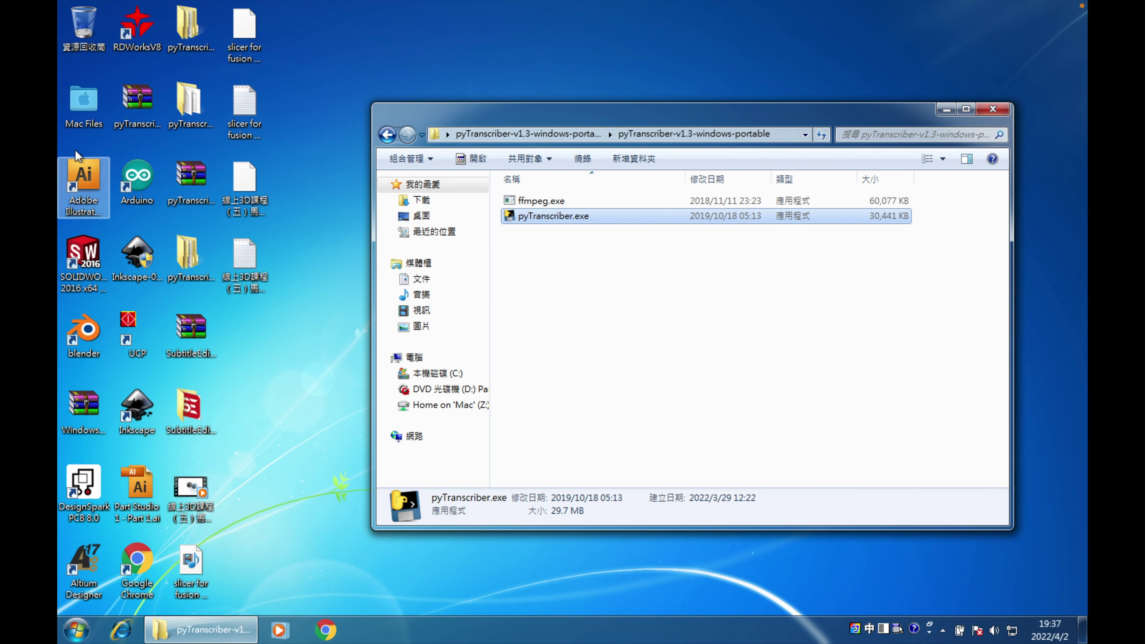
# - Copy the four generated .txt and .srt files from the Windows desktop into Mac Files > Home > Desktop > pyTranscriber(0329)
pyautogui.doubleClick(83, 101)
pyautogui.doubleClick(559, 216)
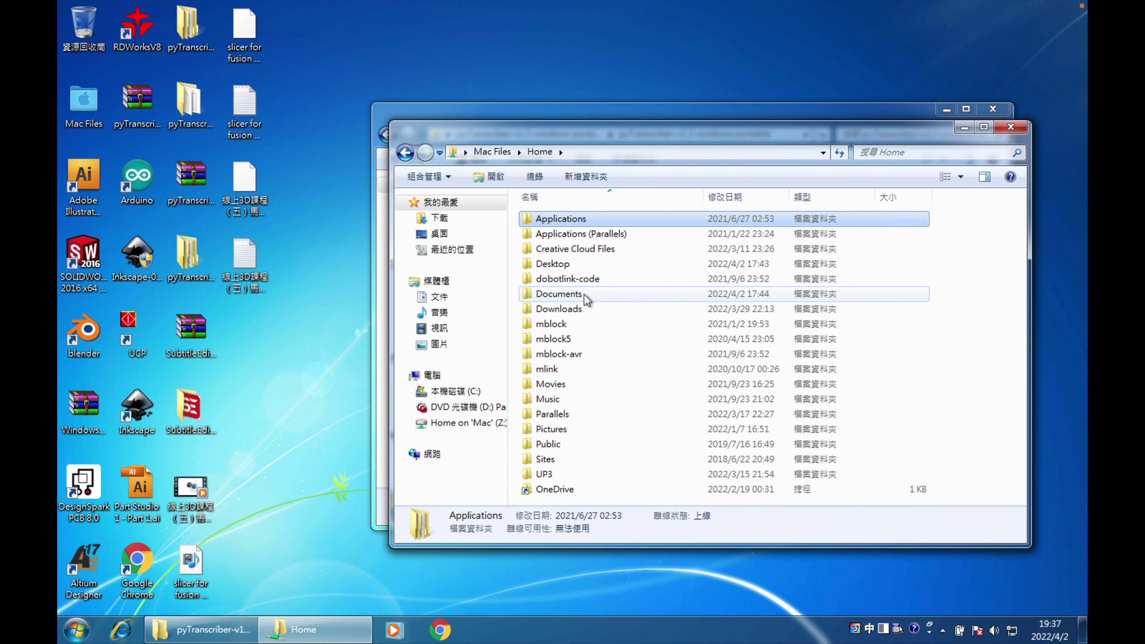
pyautogui.click(583, 269)
pyautogui.doubleClick(582, 270)
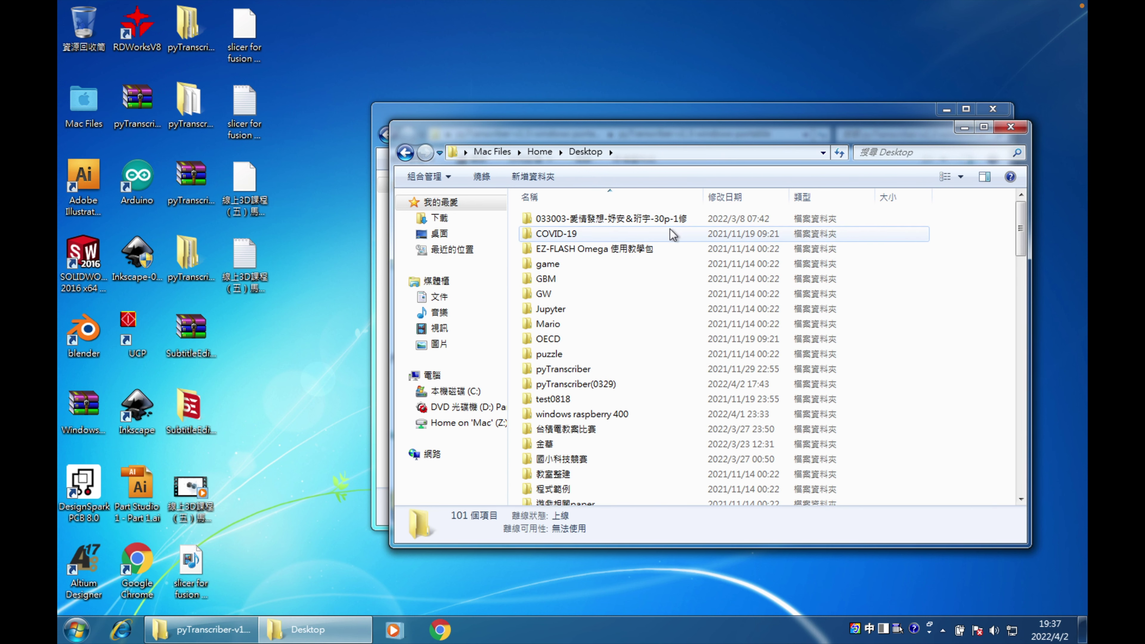
pyautogui.scroll(-2, 593, 417)
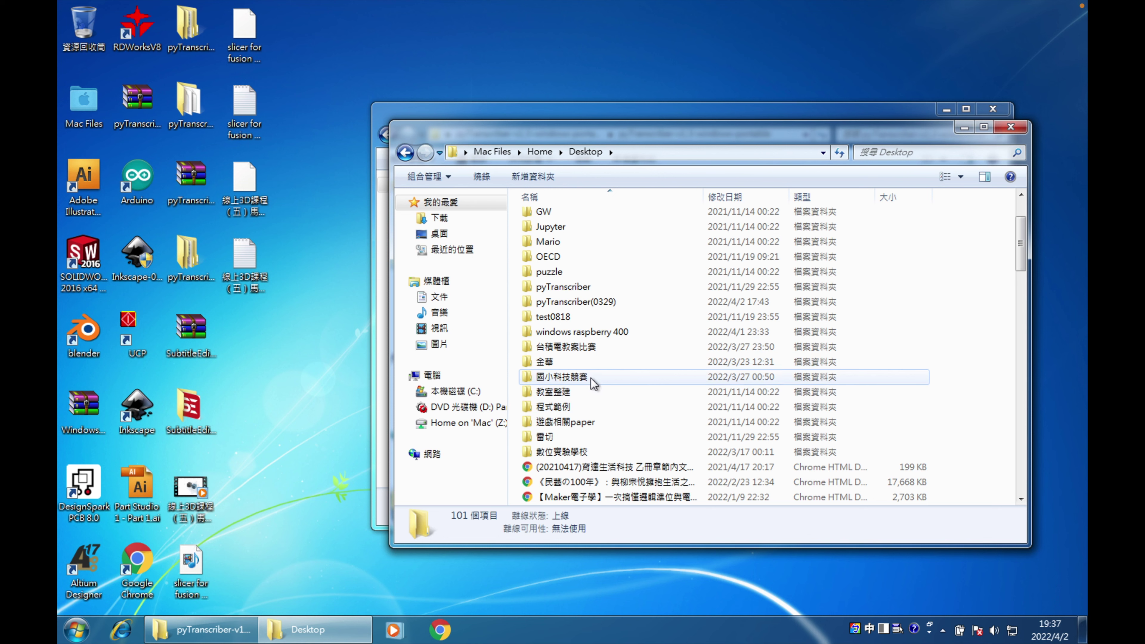
pyautogui.scroll(2, 581, 379)
pyautogui.scroll(-3, 590, 381)
pyautogui.scroll(3, 592, 382)
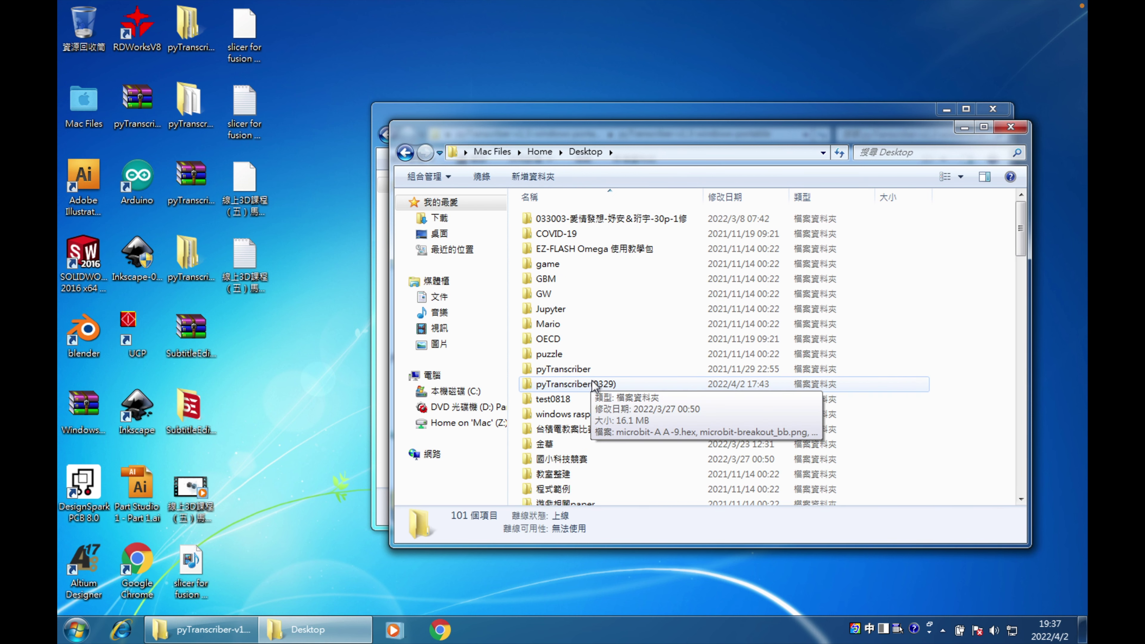
pyautogui.doubleClick(593, 384)
pyautogui.moveTo(295, 25); pyautogui.dragTo(758, 359)
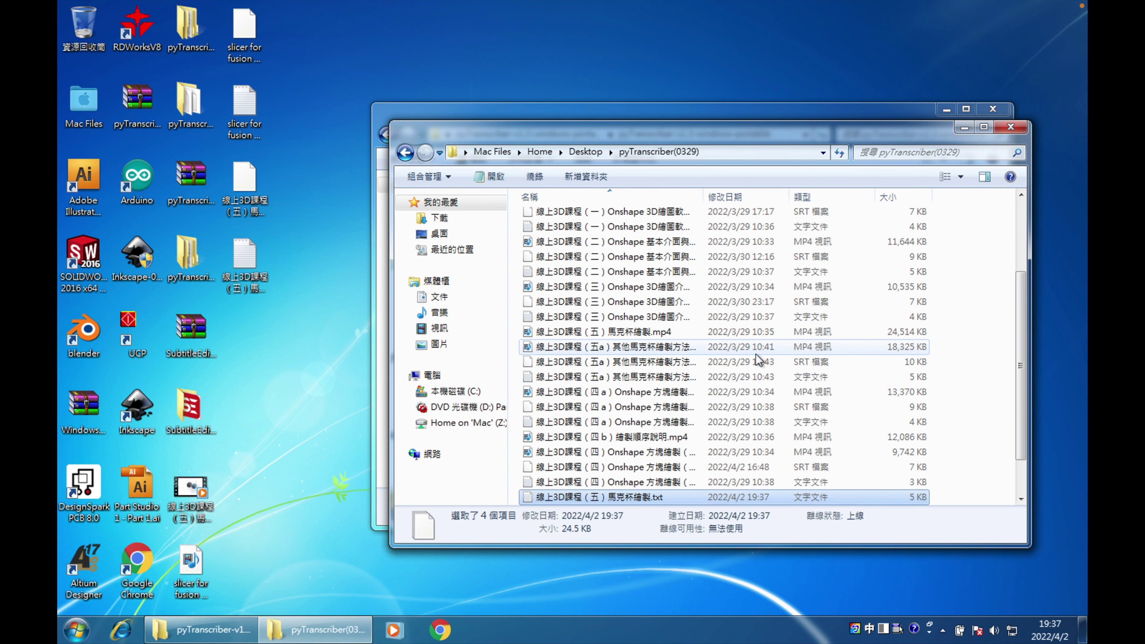
# - Permanently delete the four copied .txt and .srt files and the two source media files from the Windows desktop, and close the pyTranscriber(0329) folder
pyautogui.click(316, 310)
pyautogui.moveTo(282, 41); pyautogui.dragTo(74, 28)
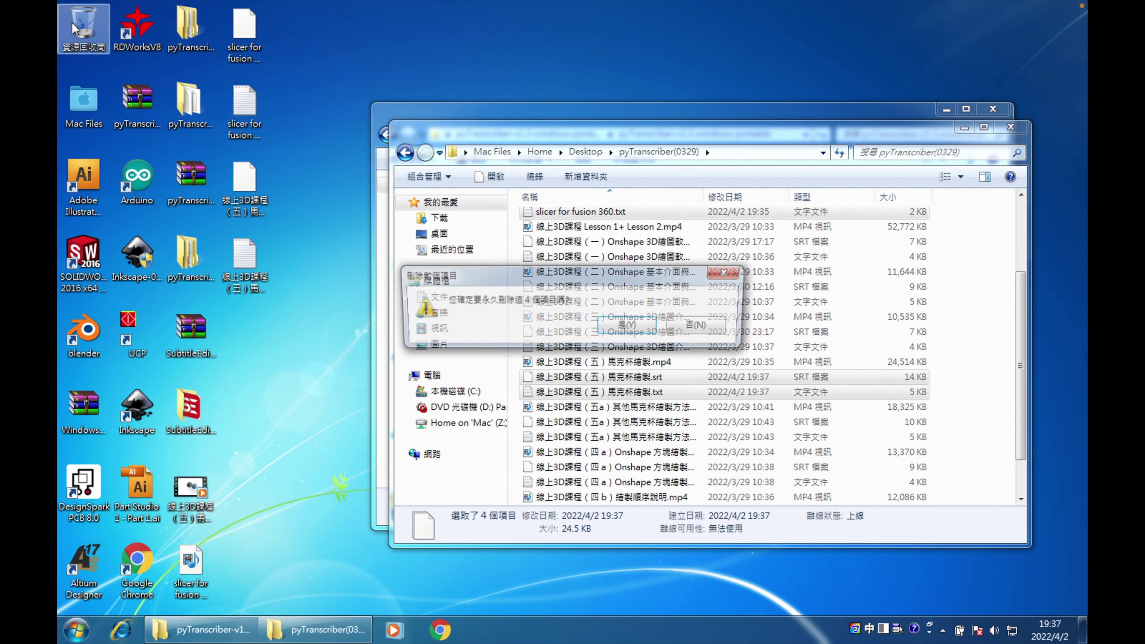
pyautogui.click(627, 326)
pyautogui.moveTo(243, 482); pyautogui.dragTo(198, 597)
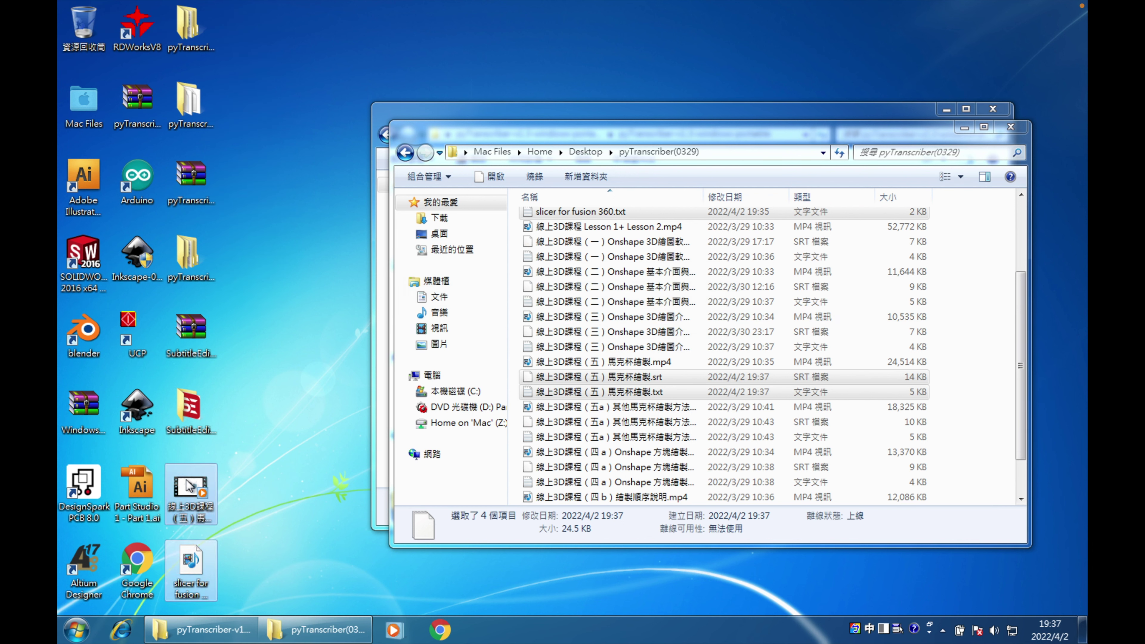
pyautogui.moveTo(190, 490); pyautogui.dragTo(81, 39)
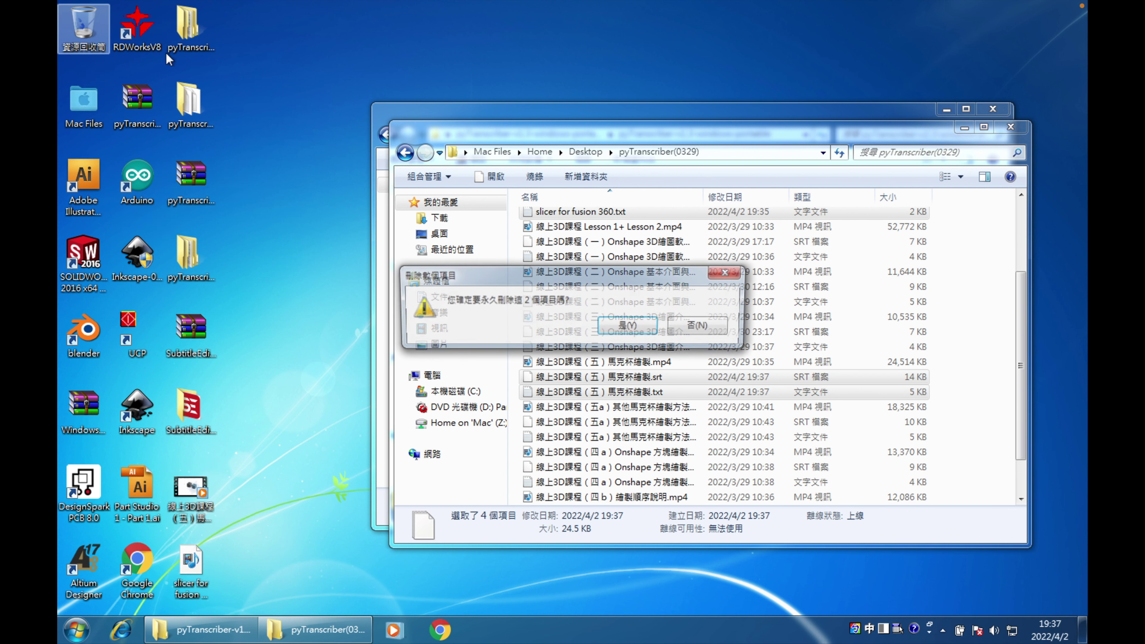
pyautogui.click(604, 328)
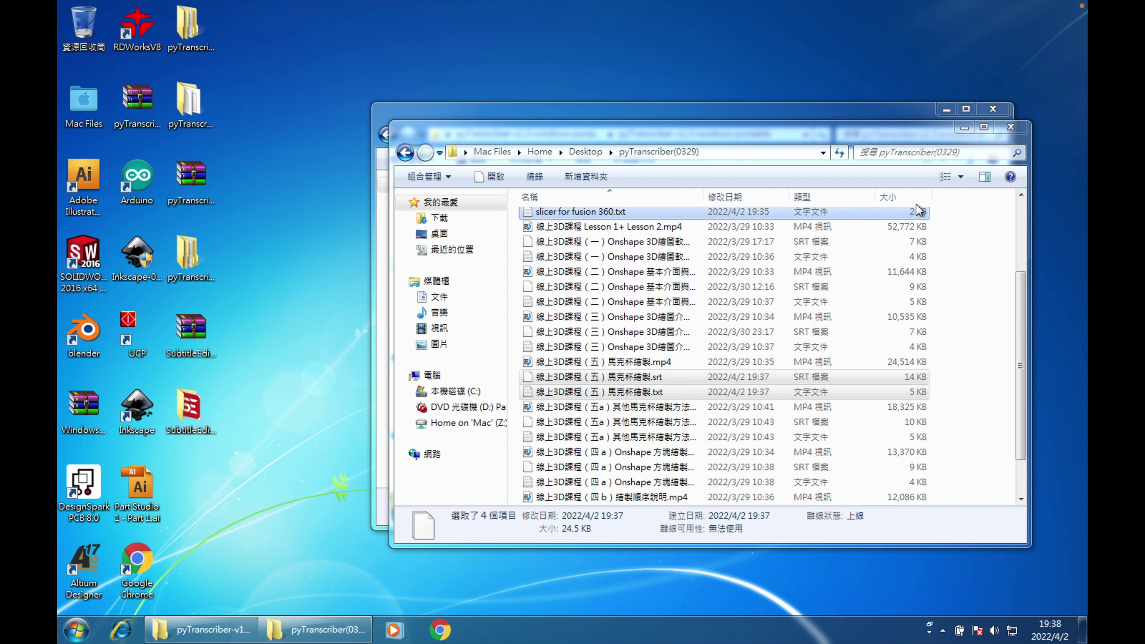
pyautogui.click(1010, 127)
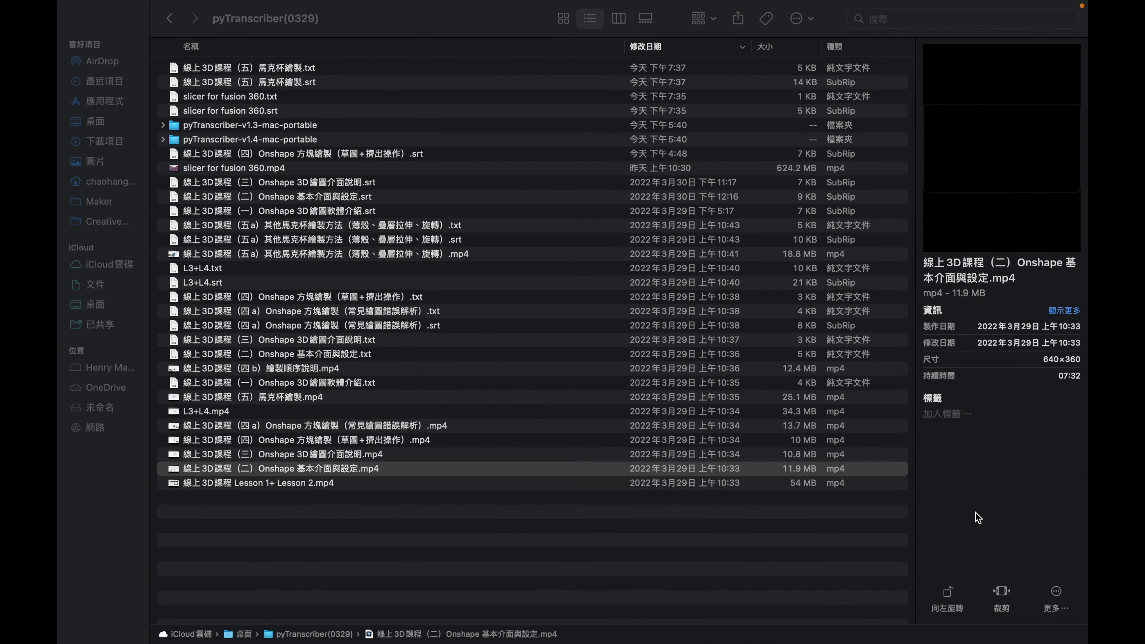
# - Switch to Aegisub on the Mac, enlarge its window, and open slicer for fusion 360.srt from pyTranscriber(0329) as the subtitle file
pyautogui.press('super+Tab')
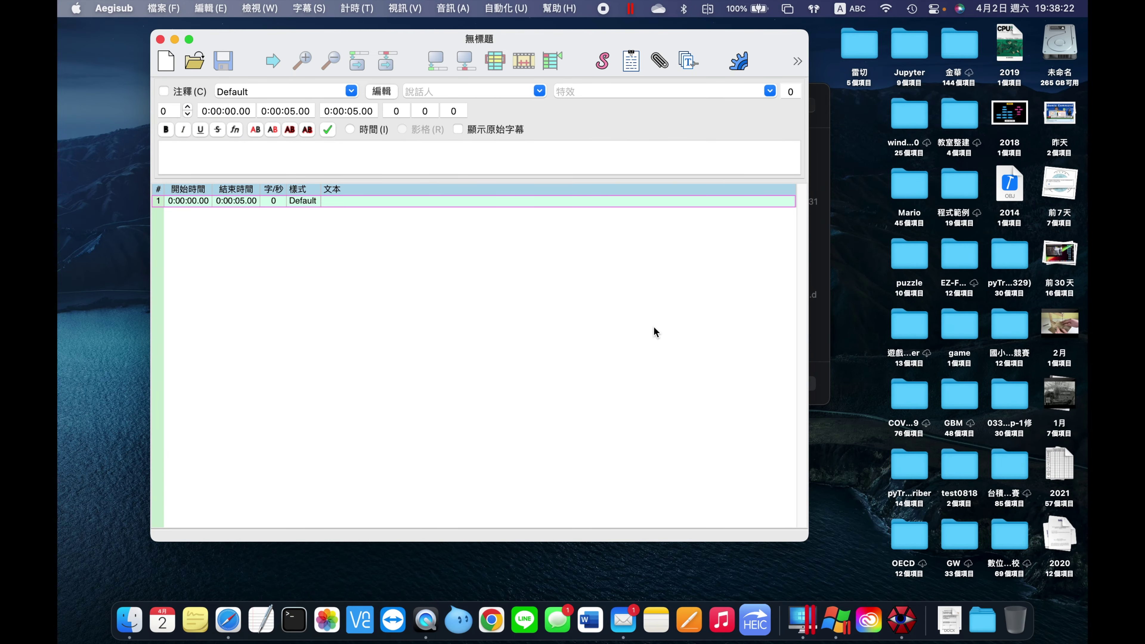
pyautogui.click(189, 40)
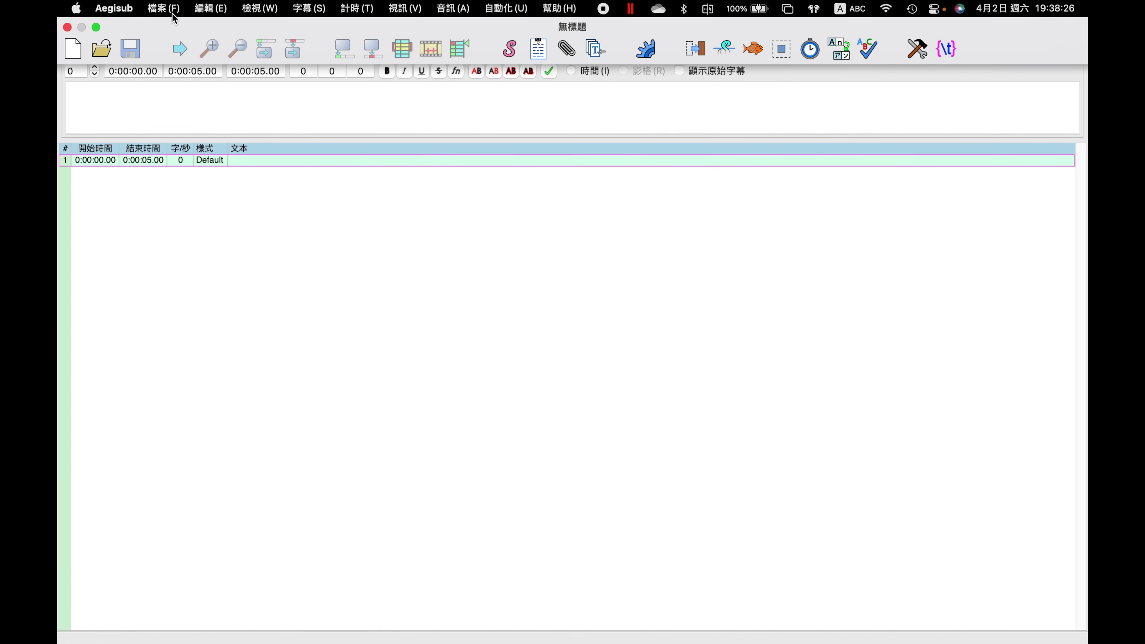
pyautogui.click(163, 8)
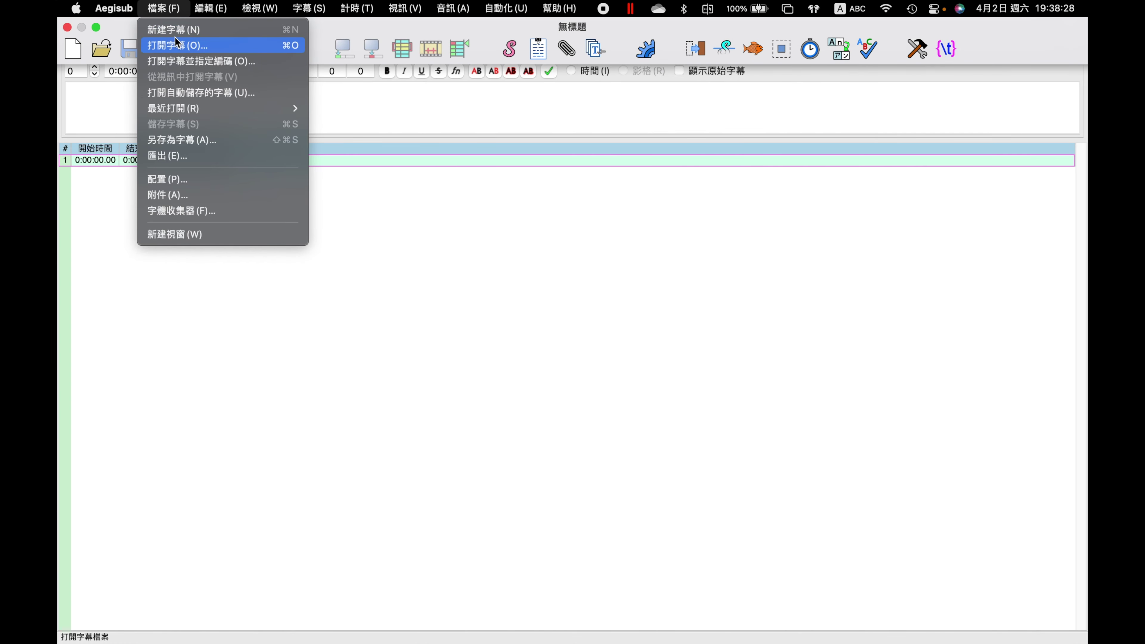
pyautogui.click(176, 47)
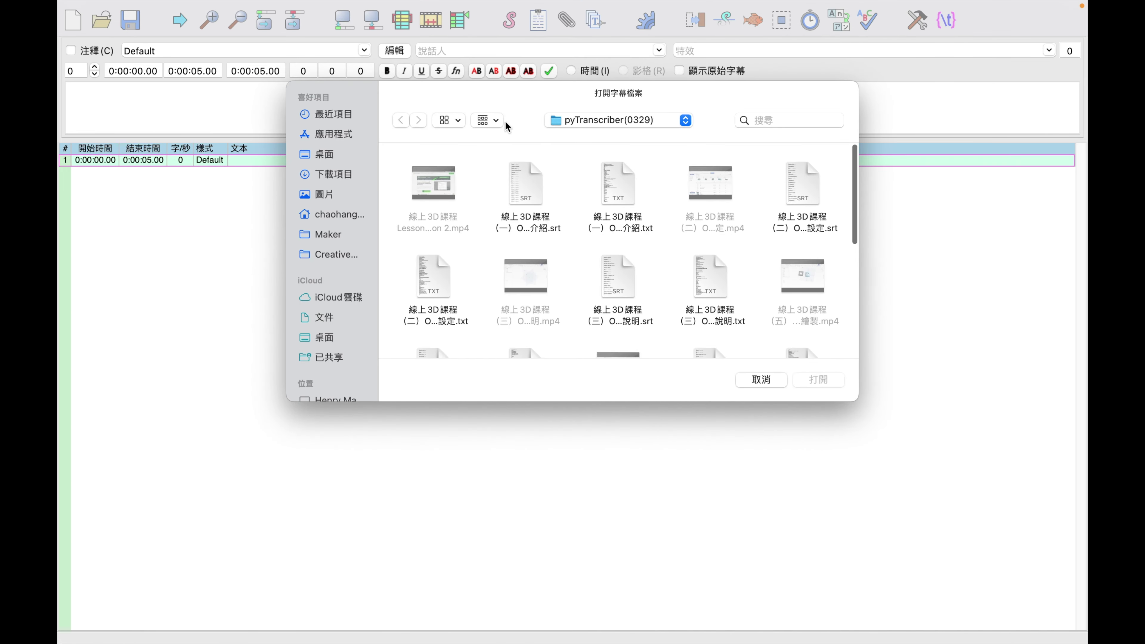
pyautogui.click(457, 123)
pyautogui.click(465, 202)
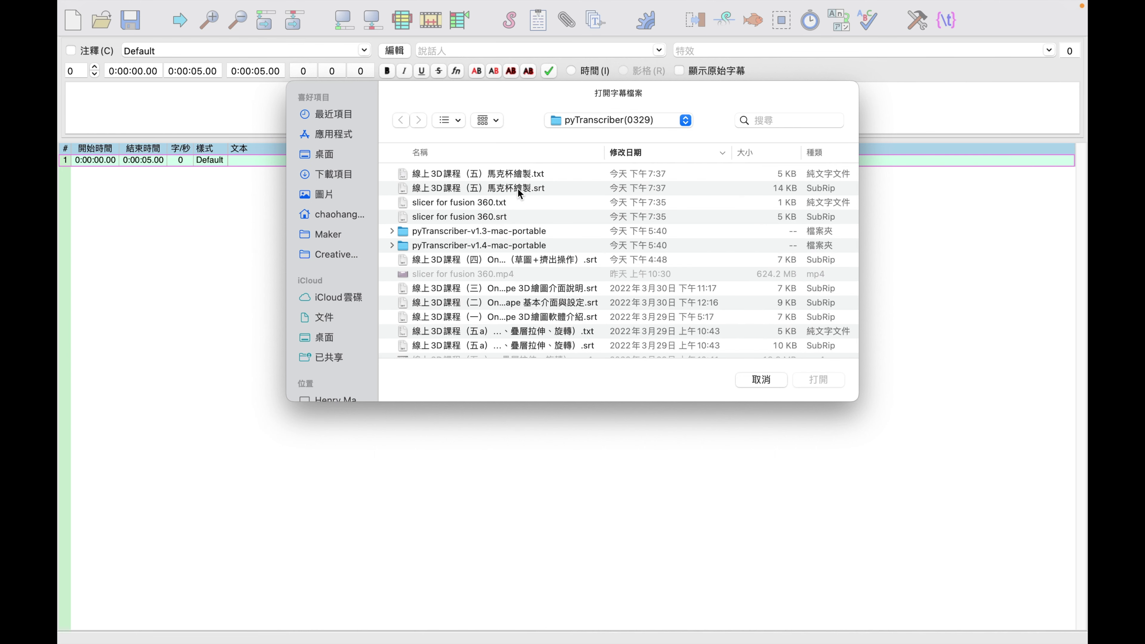
pyautogui.click(516, 190)
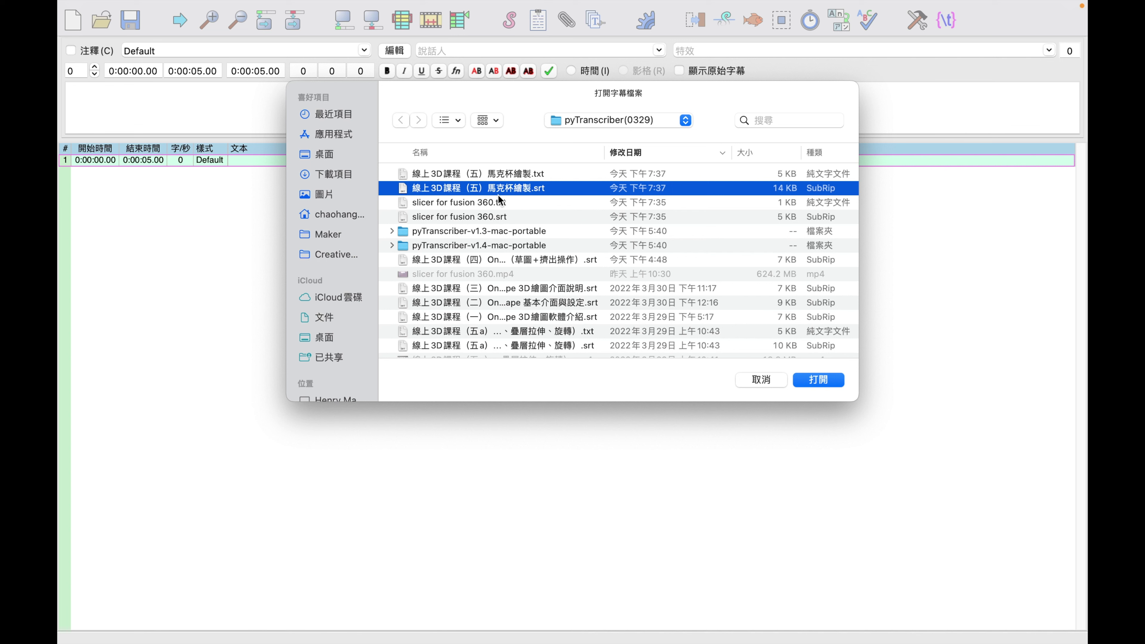
pyautogui.click(492, 219)
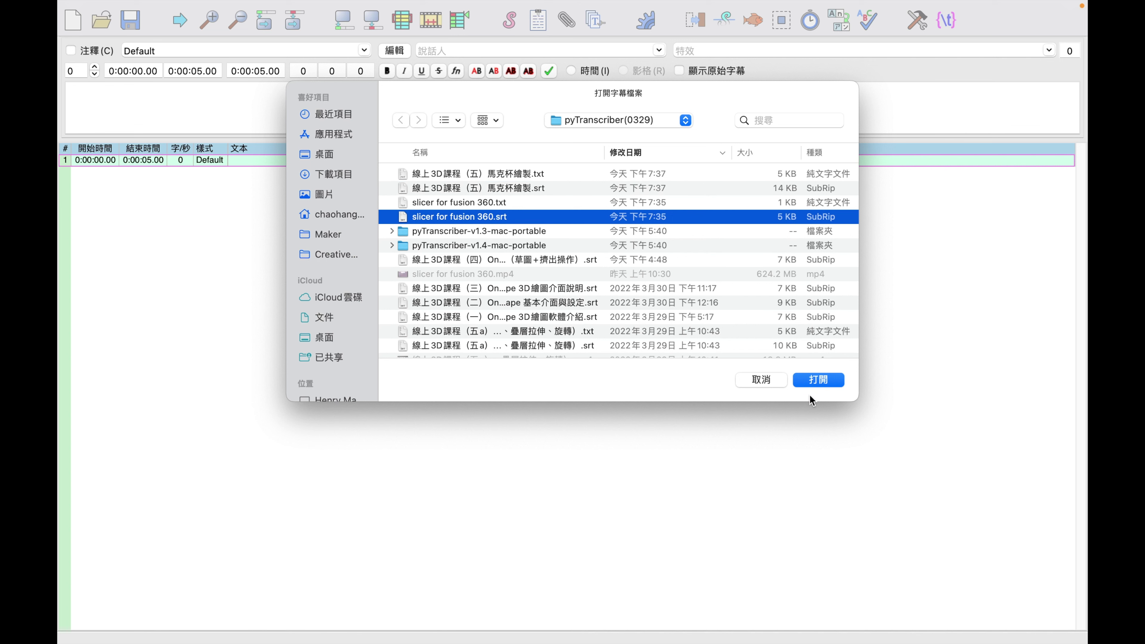
pyautogui.click(807, 385)
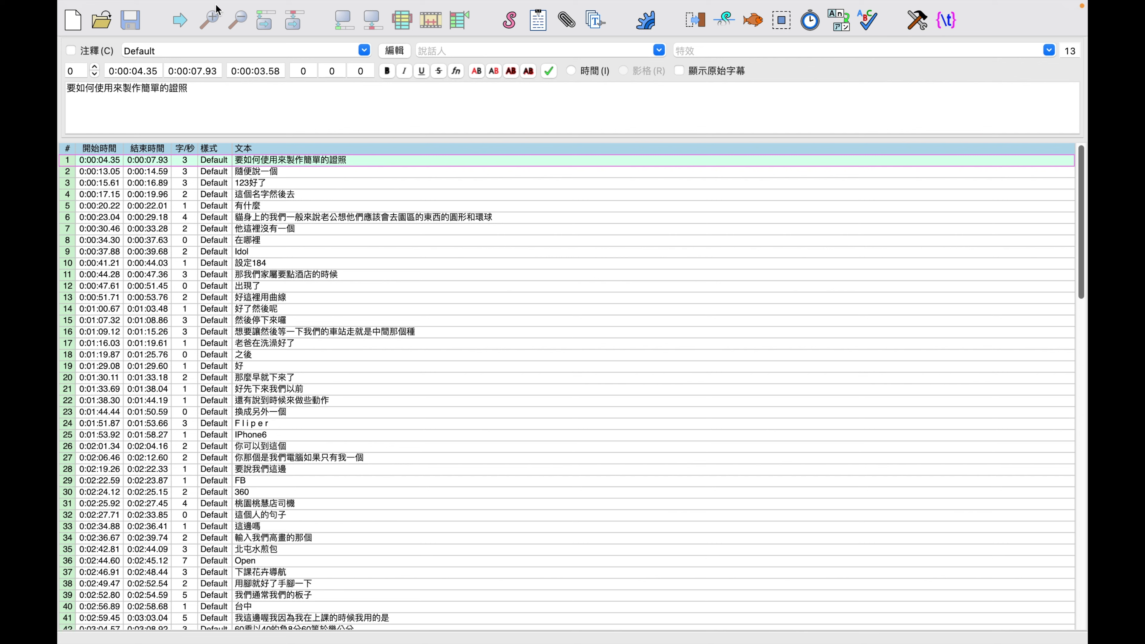
# - Load the video slicer for fusion 360.mp4 from the pyTranscriber(0329) folder on the desktop
pyautogui.moveTo(222, 3)
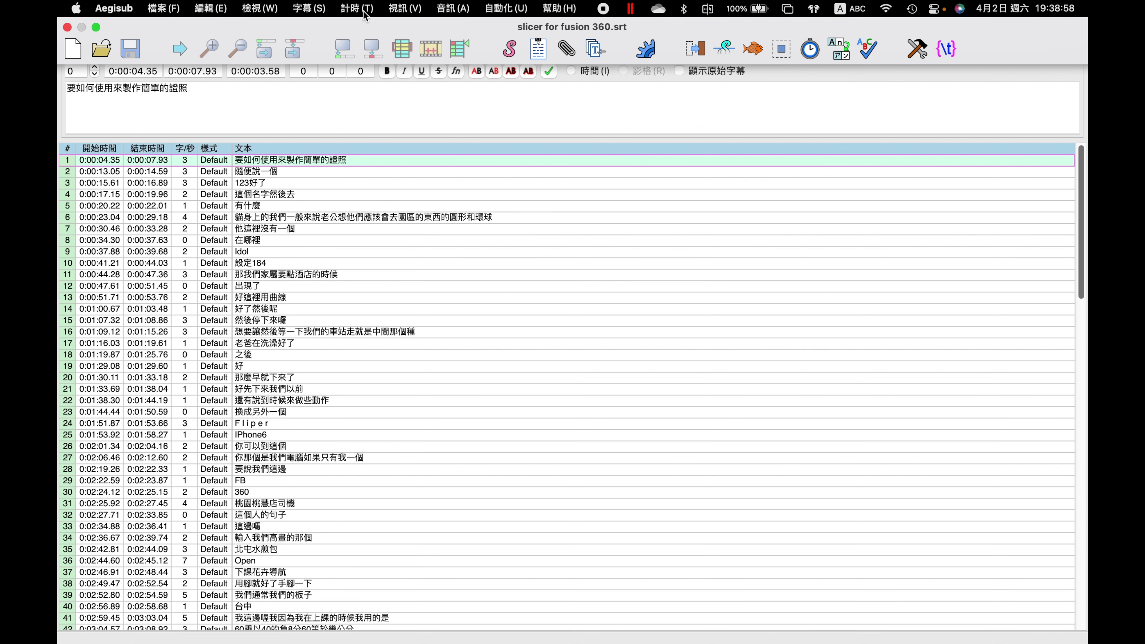
pyautogui.click(311, 8)
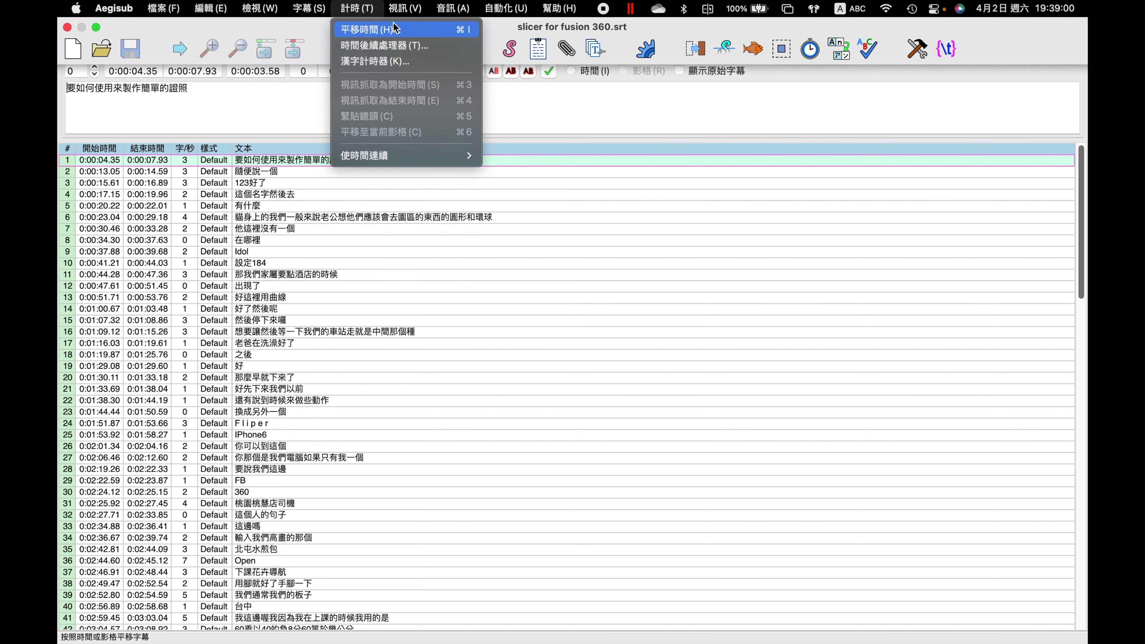
pyautogui.click(409, 29)
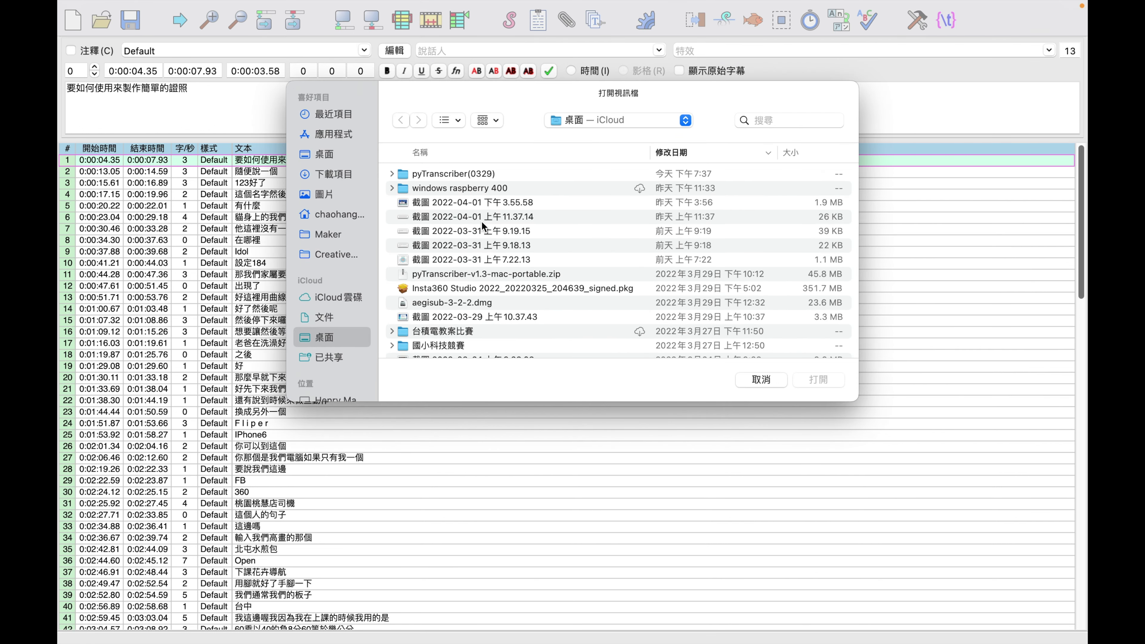
pyautogui.doubleClick(451, 173)
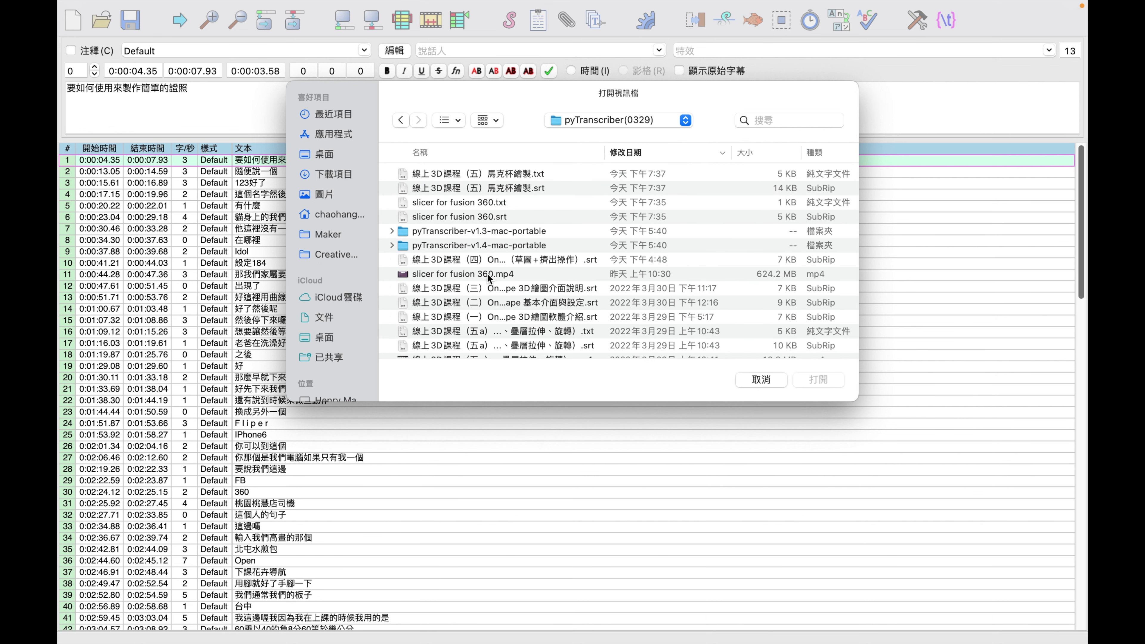
pyautogui.click(490, 276)
pyautogui.doubleClick(487, 274)
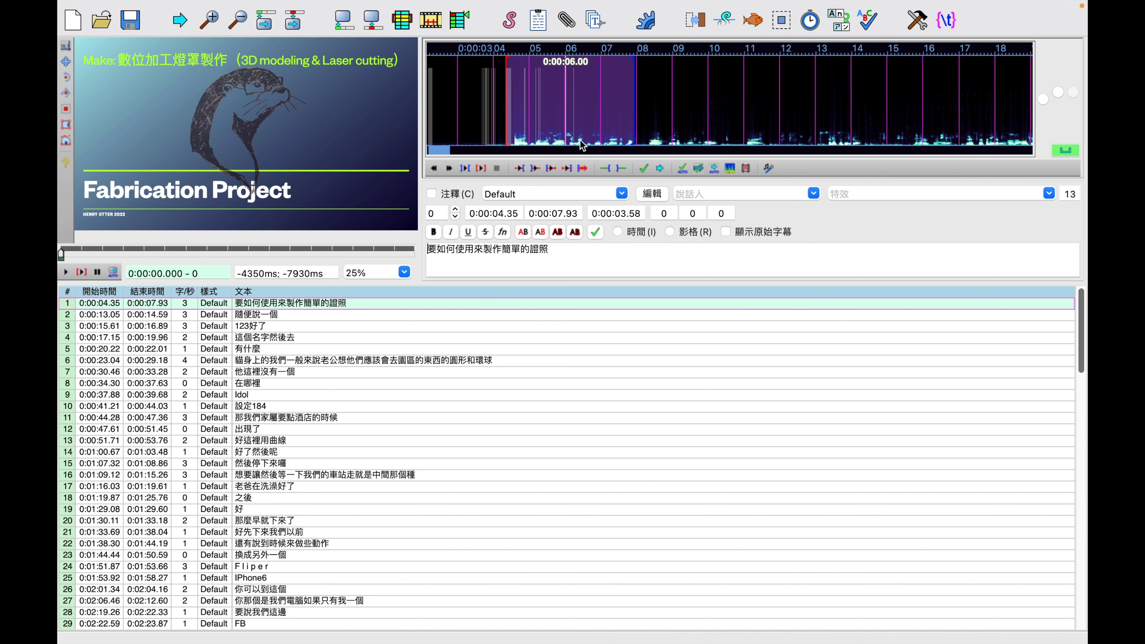
# - Bring the audio display to its start, play subtitle line 1, and continue the video playback from there
pyautogui.moveTo(451, 156); pyautogui.dragTo(415, 159)
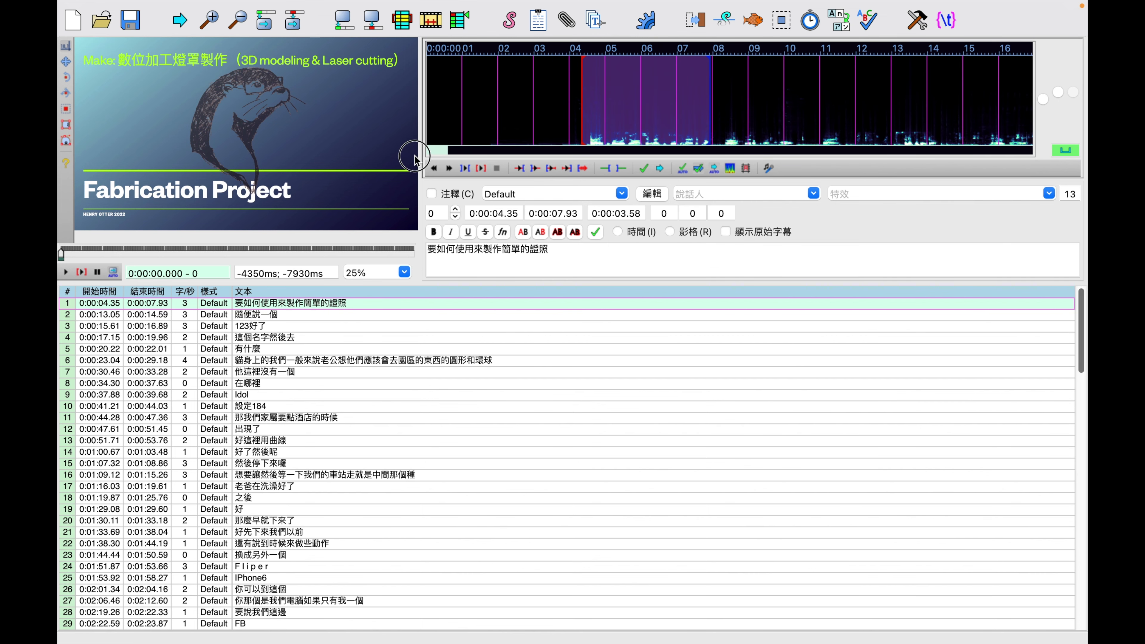
pyautogui.click(319, 305)
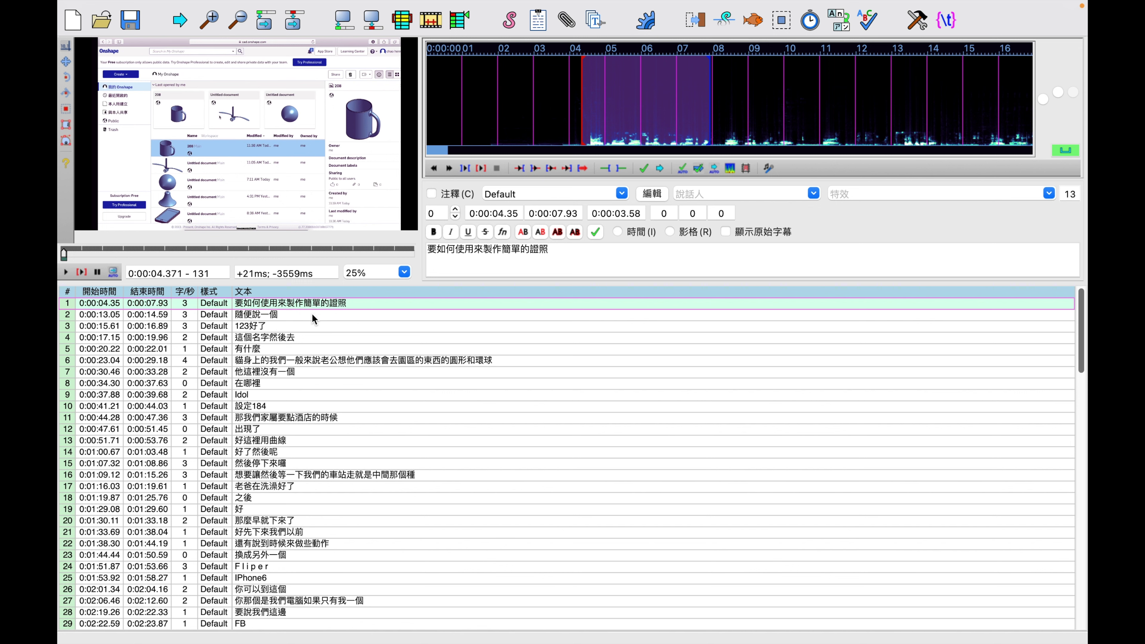
pyautogui.click(81, 273)
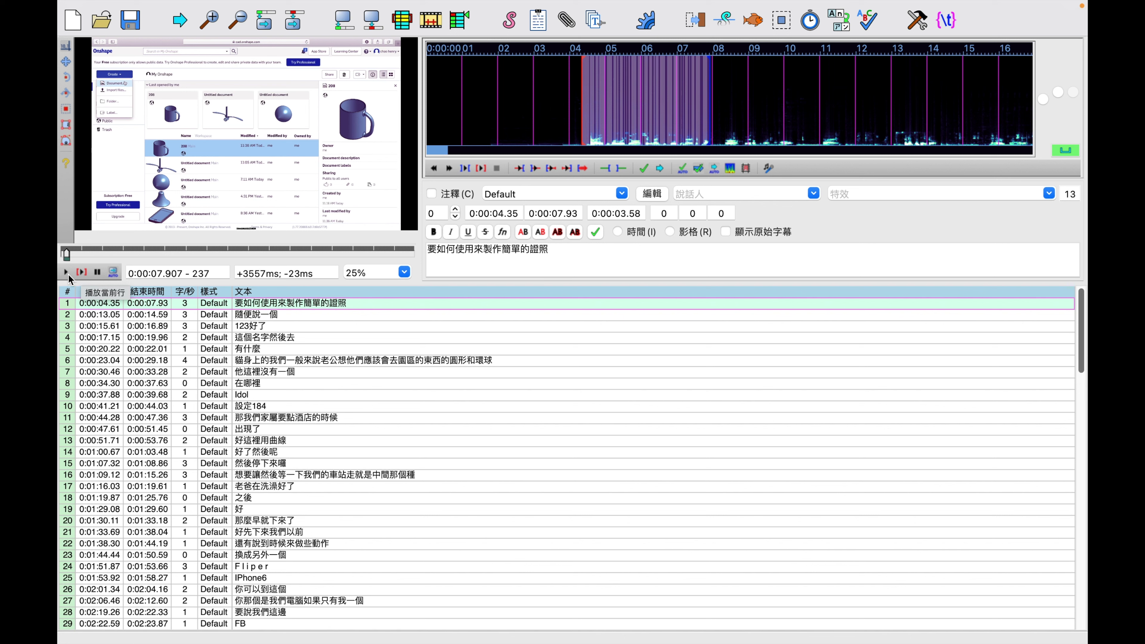
pyautogui.click(64, 273)
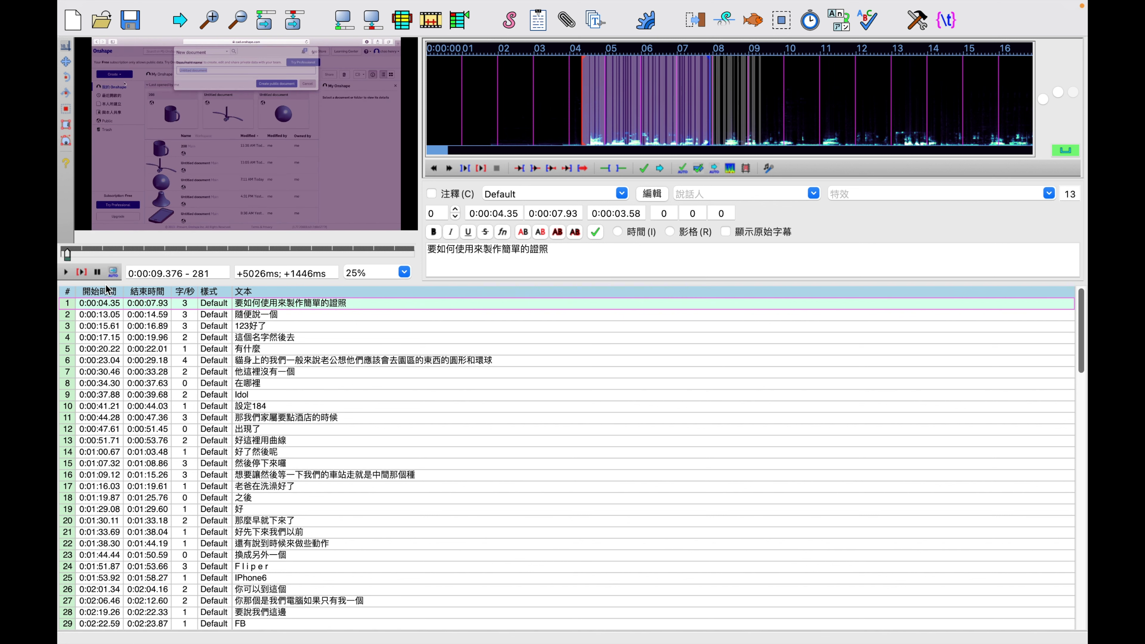
# - Try overwriting the text of subtitle line 1 with replacement wording, and restore its original text
pyautogui.click(329, 308)
pyautogui.moveTo(597, 248); pyautogui.dragTo(372, 253)
pyautogui.press('super+c')
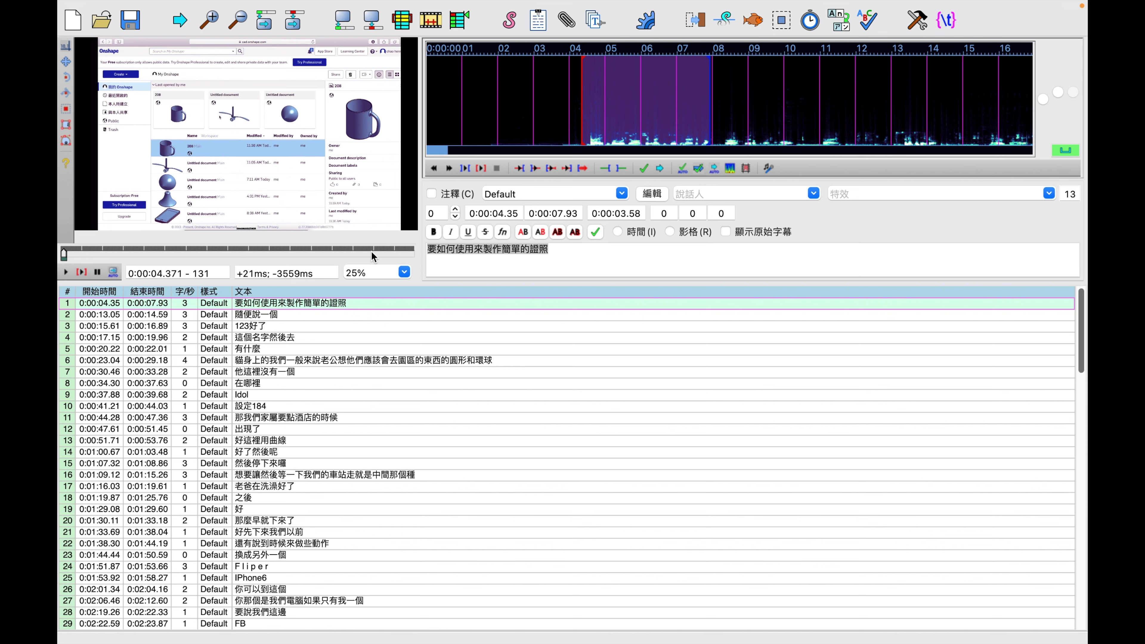
pyautogui.write('vu. e')
pyautogui.press('BackSpace')
pyautogui.press('BackSpace')
pyautogui.press('BackSpace')
pyautogui.press('BackSpace')
pyautogui.press('BackSpace')
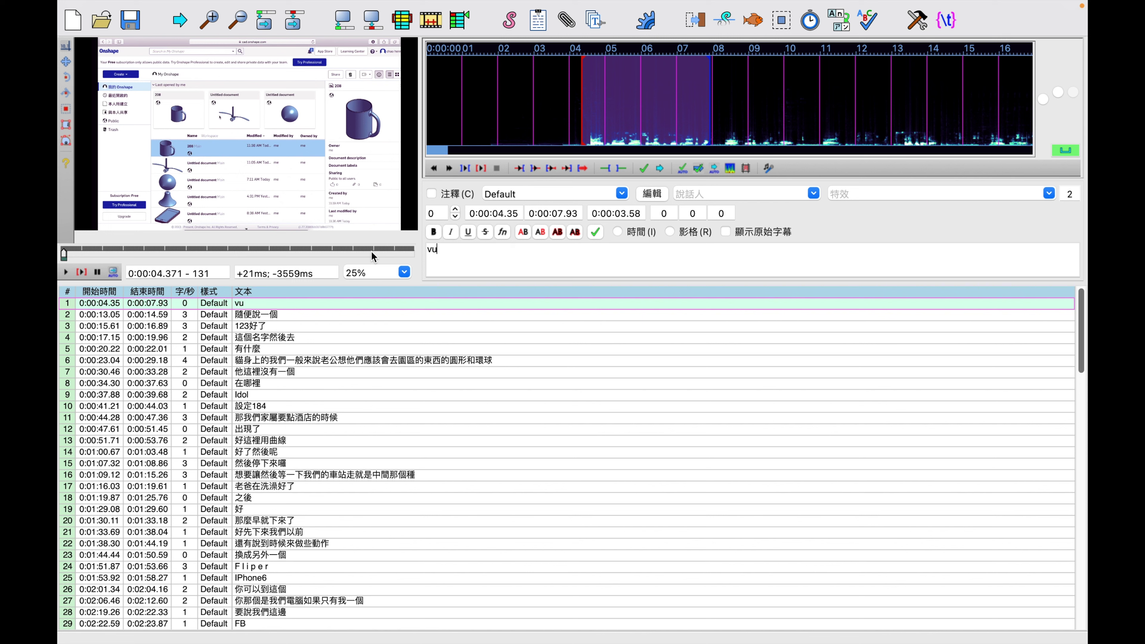
pyautogui.write('修改')
pyautogui.press('BackSpace')
pyautogui.press('BackSpace')
pyautogui.write('vu. e9')
pyautogui.press('BackSpace')
pyautogui.press('BackSpace')
pyautogui.press('BackSpace')
pyautogui.press('BackSpace')
pyautogui.press('BackSpace')
pyautogui.press('BackSpace')
pyautogui.press('super+v')
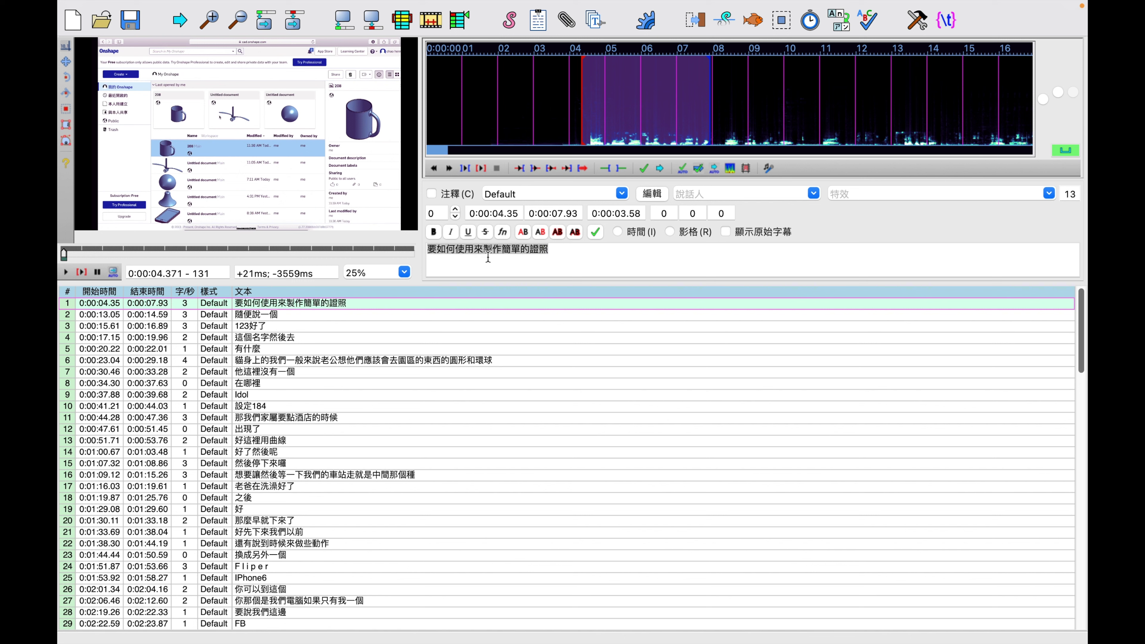
# - Save the subtitles in slicer for fusion 360.srt
pyautogui.click(554, 268)
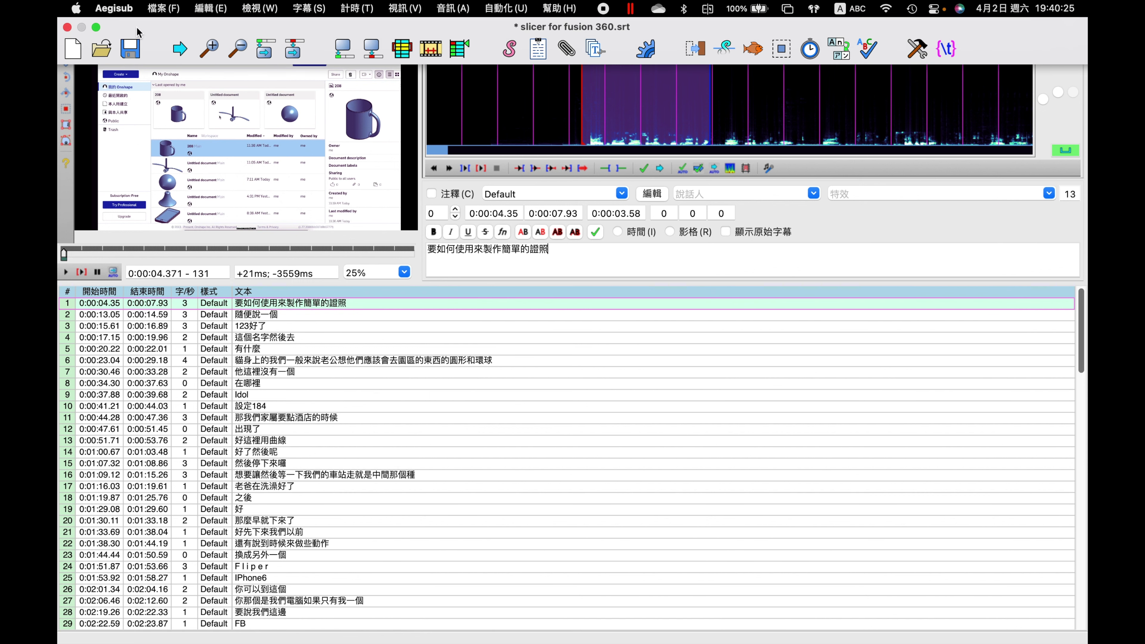
pyautogui.click(163, 8)
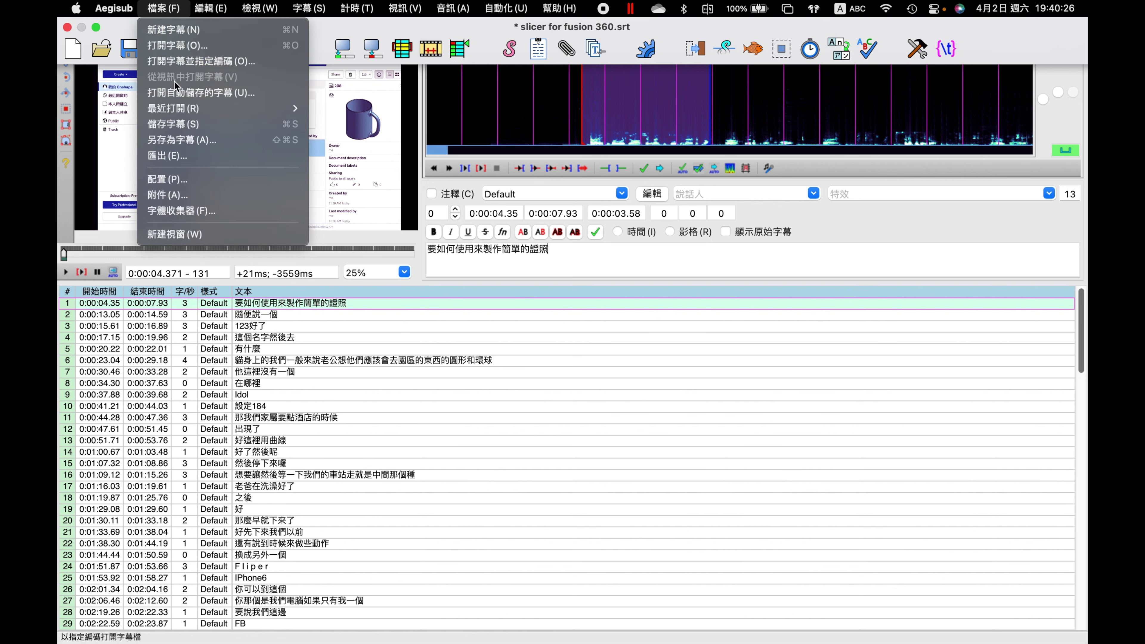
pyautogui.click(186, 129)
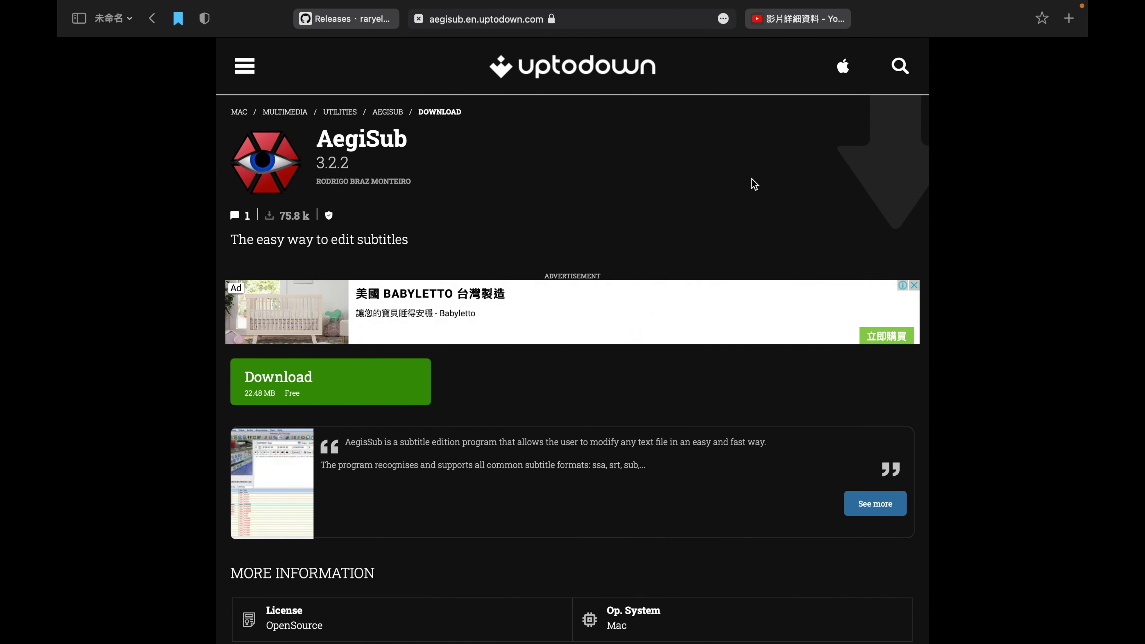
# - Switch to YouTube Studio in the browser and open the 中文（台灣） subtitles of the Lesson 2 Onshape video from the channel content
pyautogui.click(806, 20)
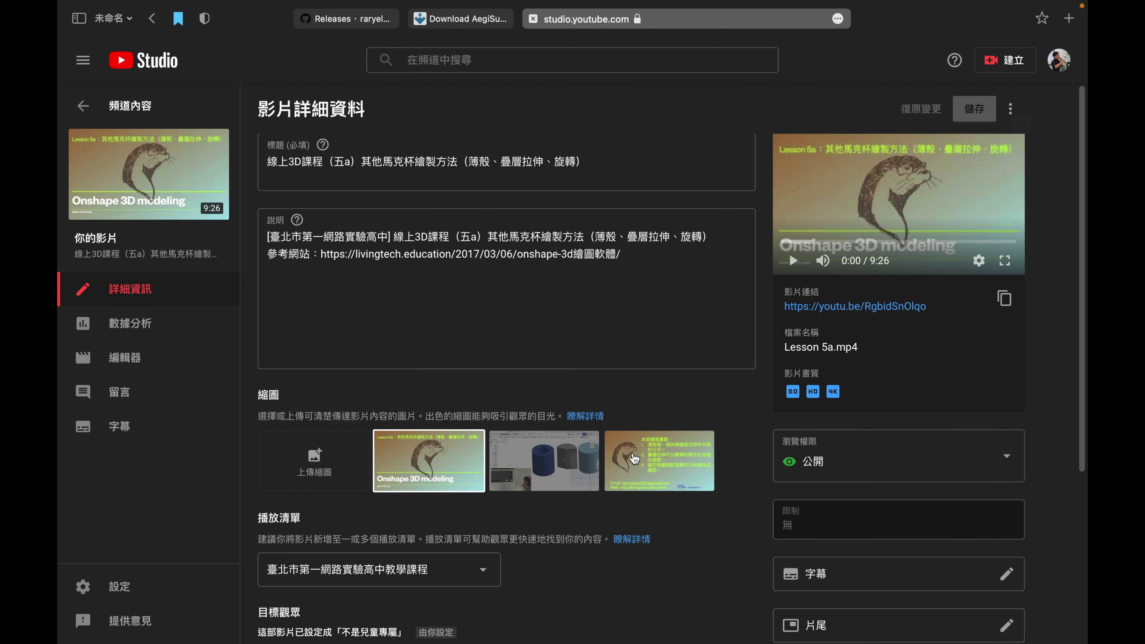
pyautogui.scroll(-2, 626, 456)
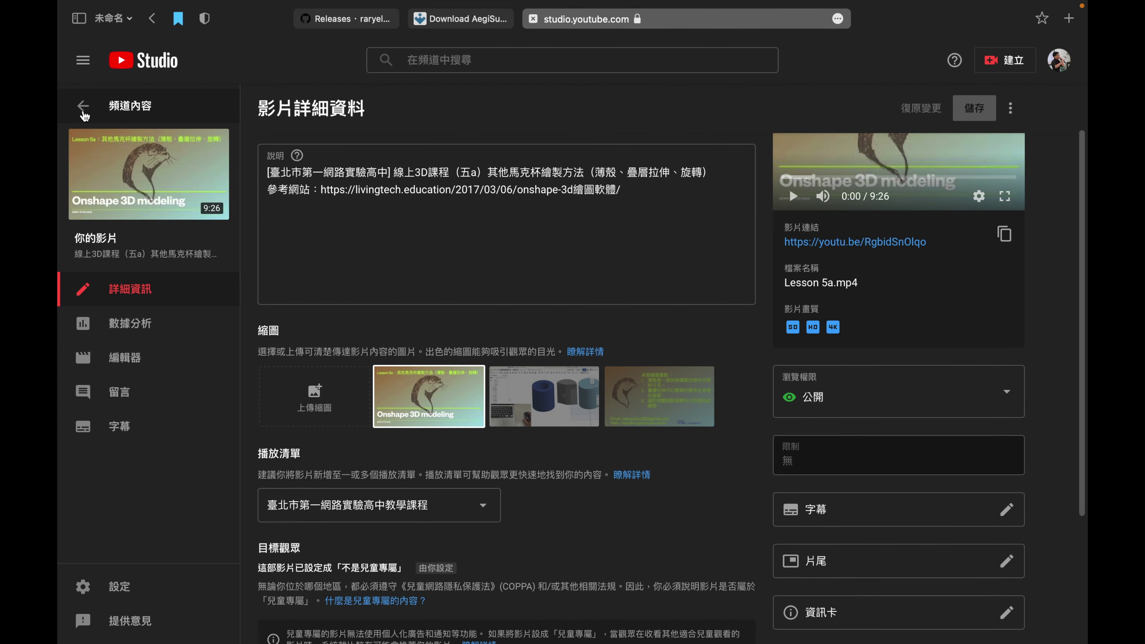
pyautogui.click(106, 113)
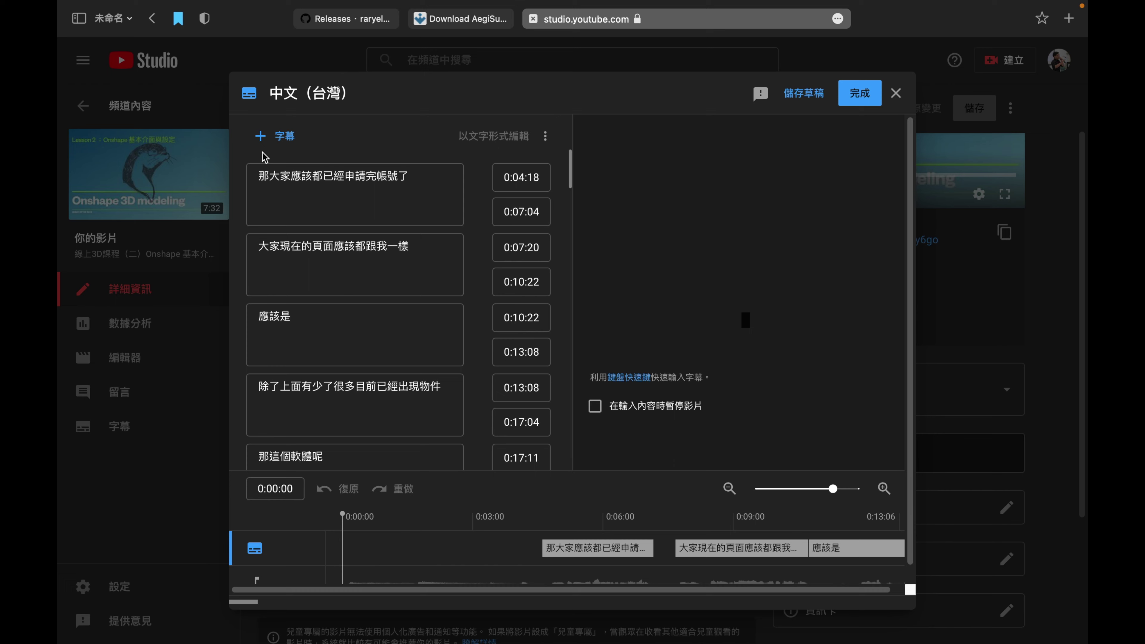
# - Try adding a blank caption at the start of the 中文（台灣） subtitles, discard it, and reopen and close the subtitle editor
pyautogui.click(262, 137)
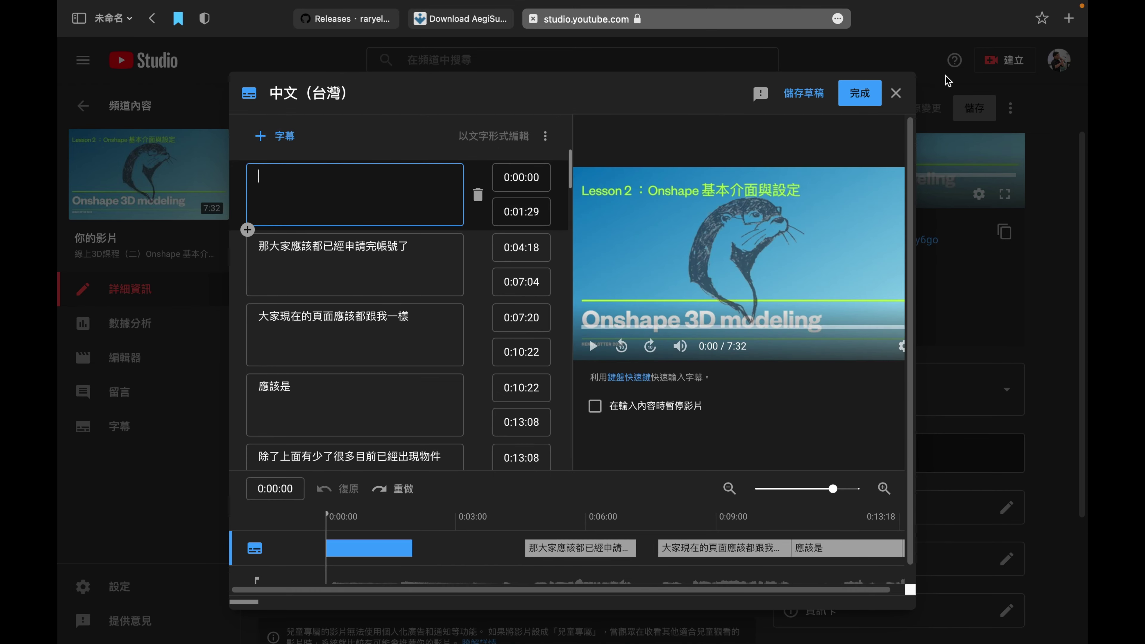
pyautogui.click(896, 93)
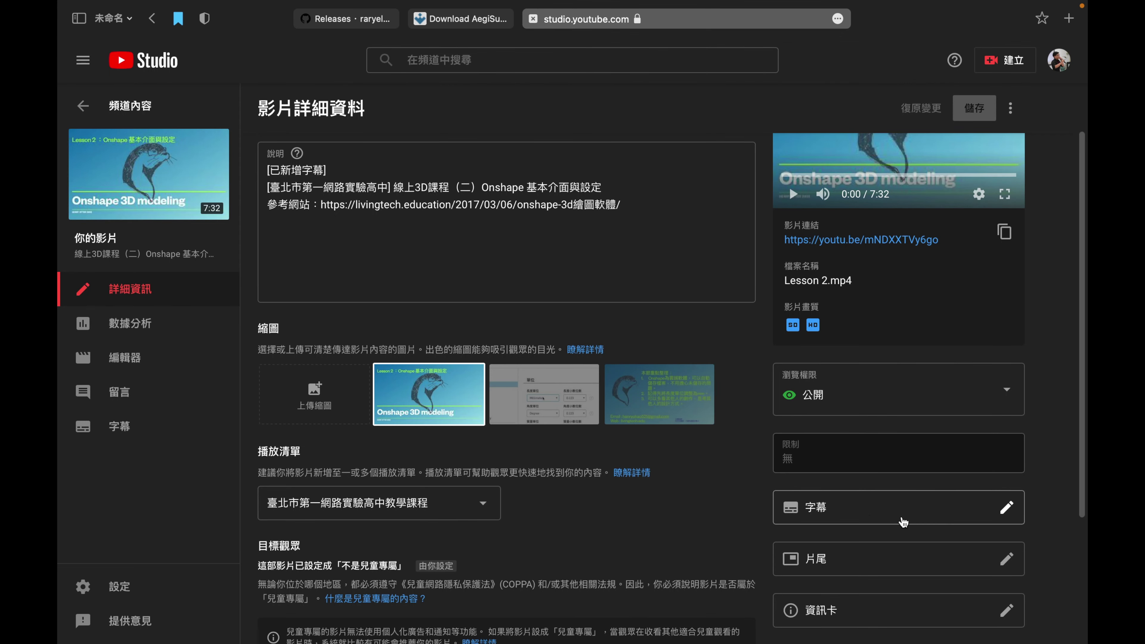
pyautogui.click(844, 511)
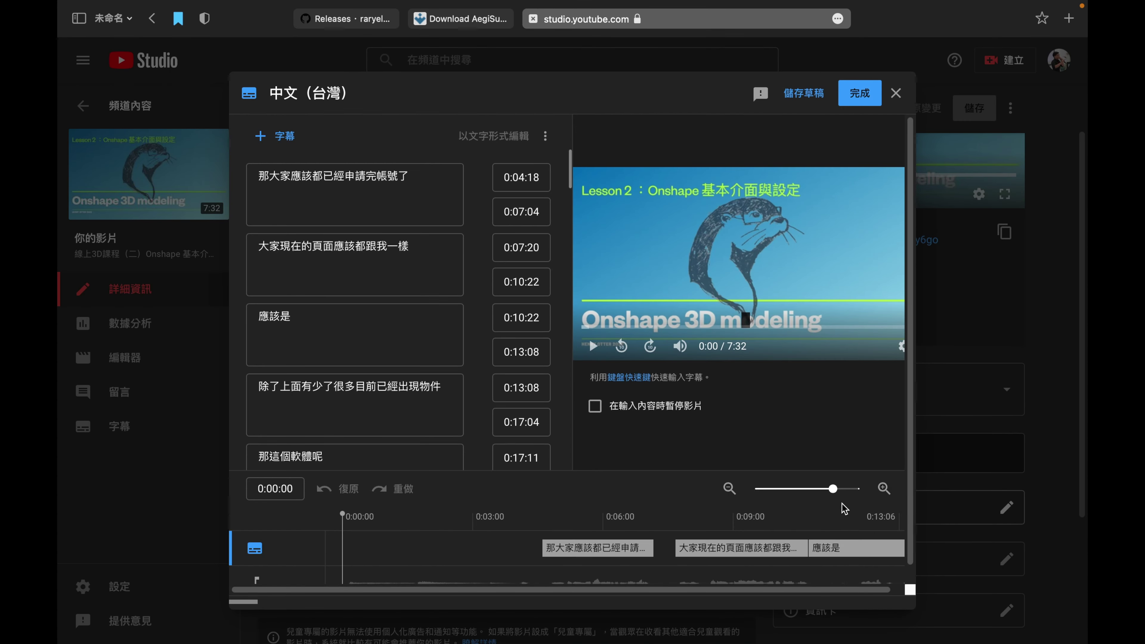
pyautogui.click(895, 94)
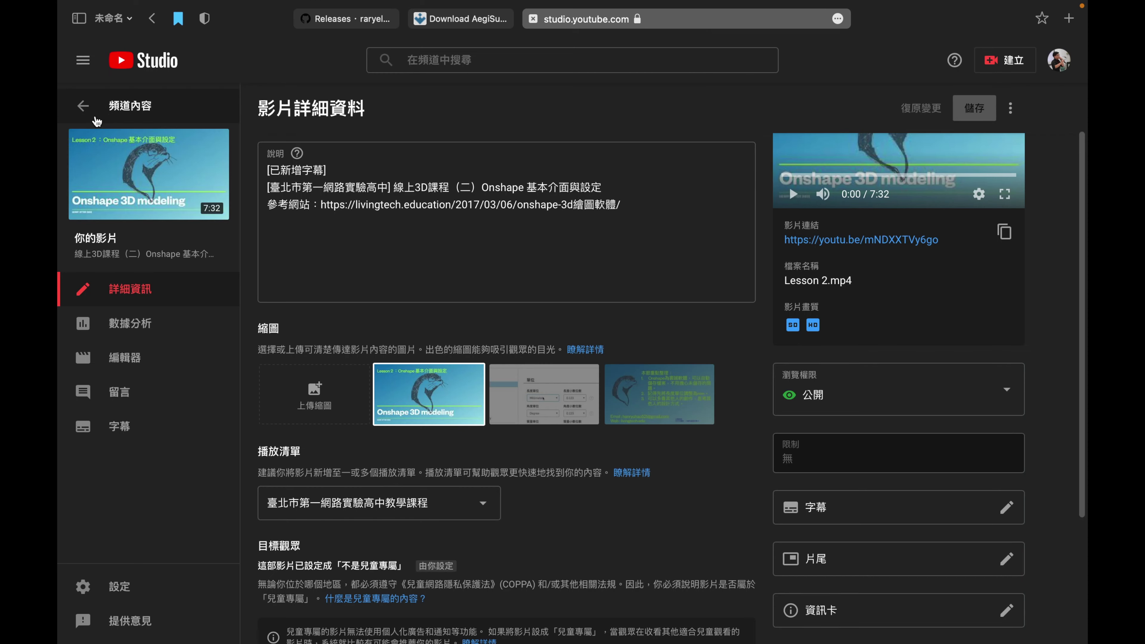
pyautogui.click(96, 118)
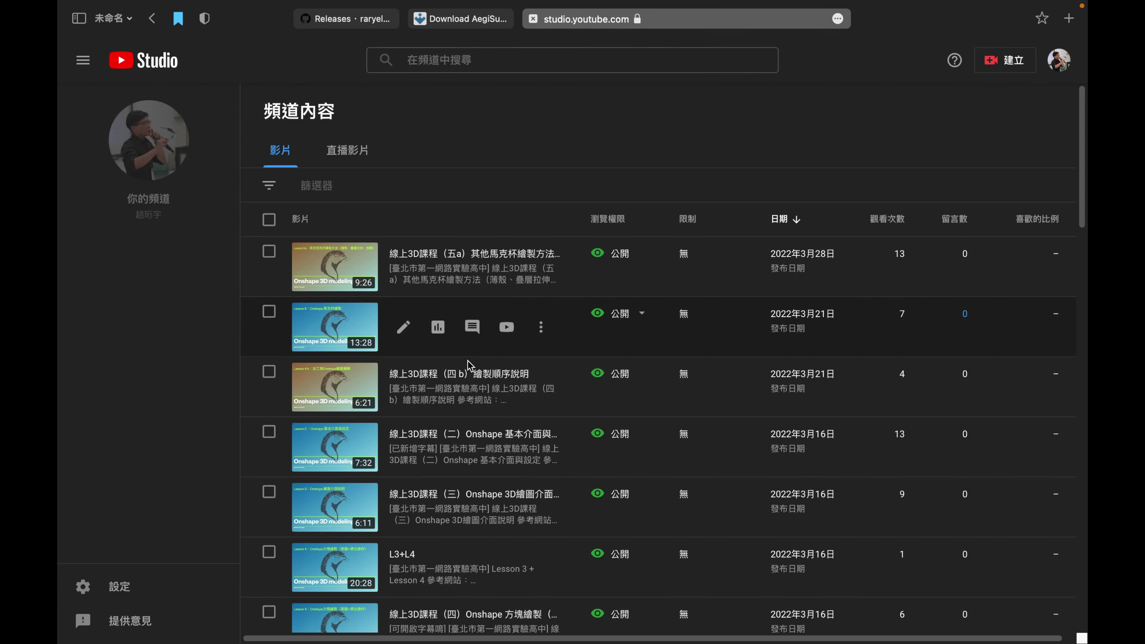
pyautogui.click(402, 268)
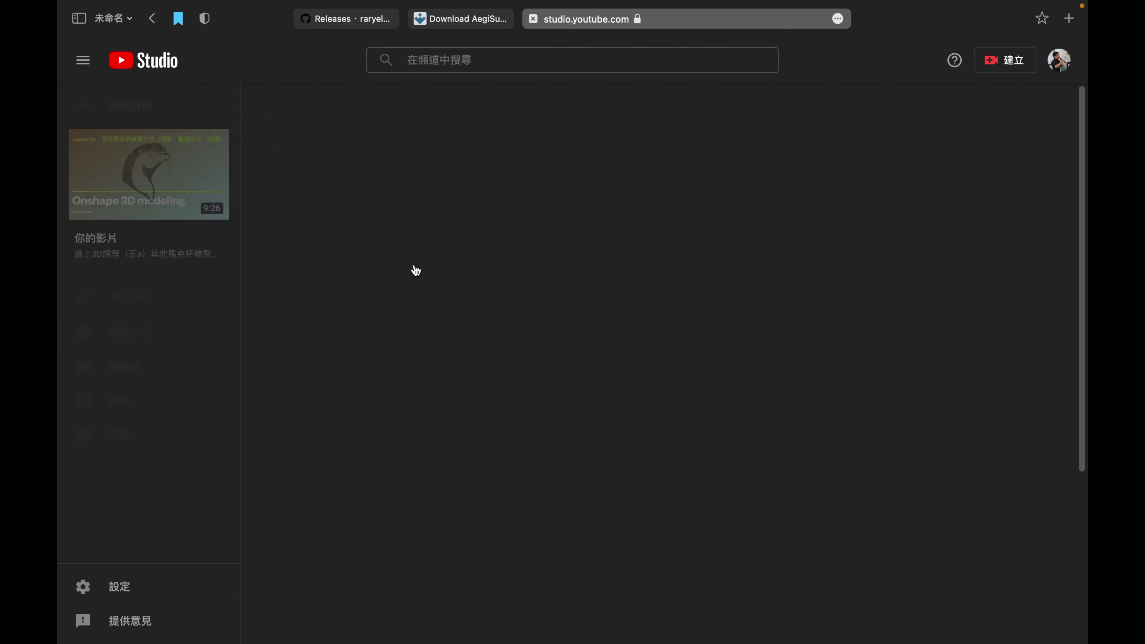
pyautogui.click(808, 578)
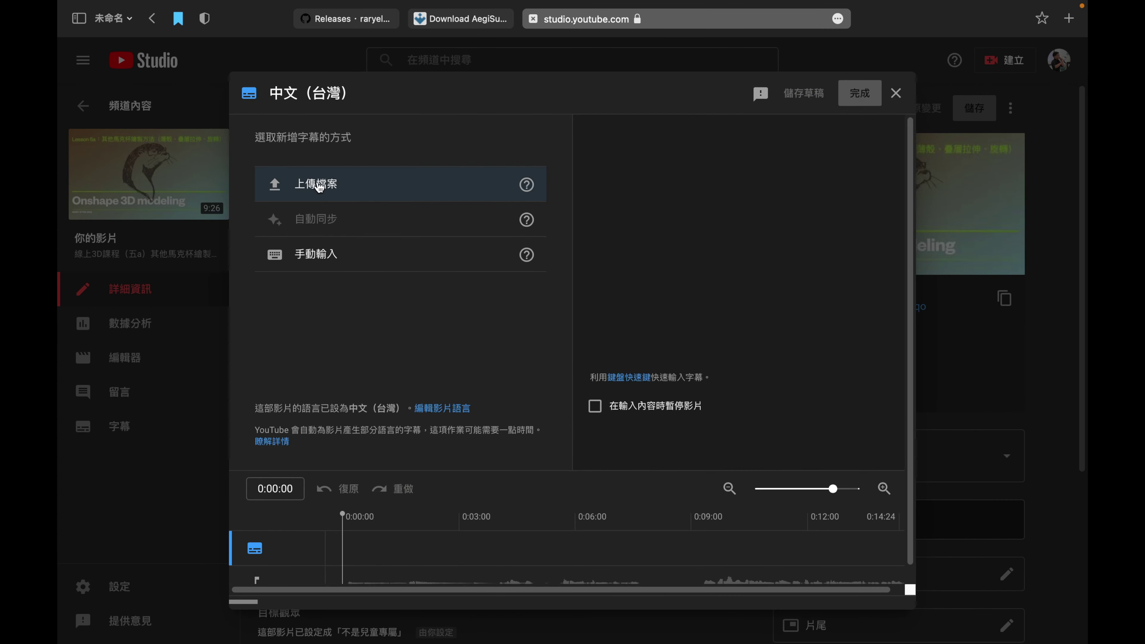
pyautogui.click(319, 186)
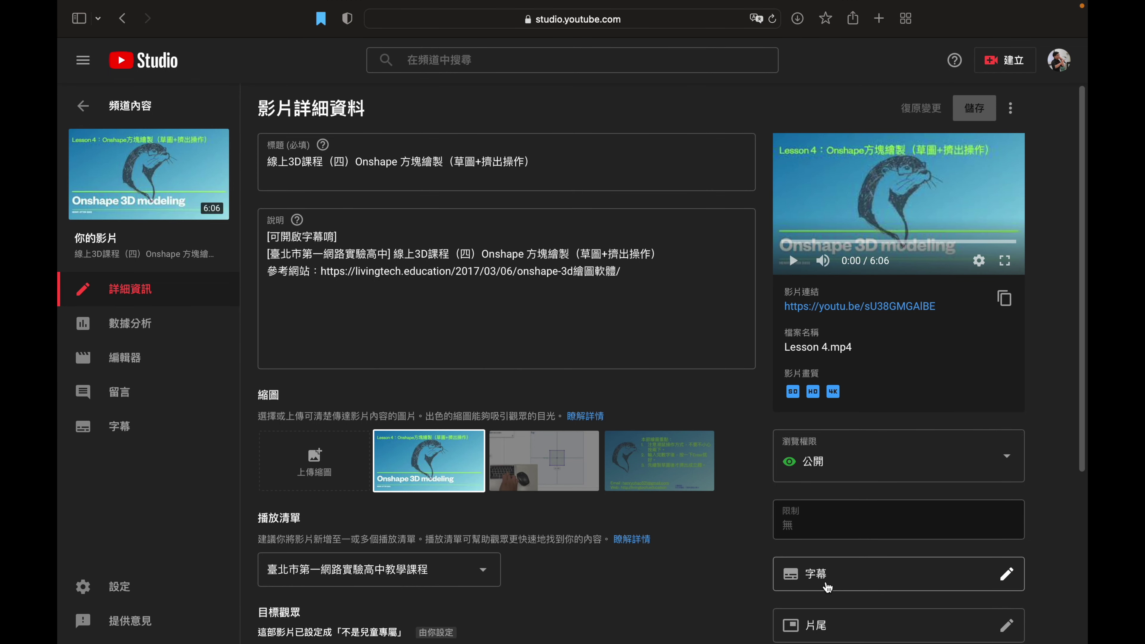
# - Open the 中文（台灣） subtitles of the Lesson 4 Onshape video and start uploading a subtitle file that includes timecodes (包含時間碼)
pyautogui.click(830, 586)
pyautogui.click(325, 184)
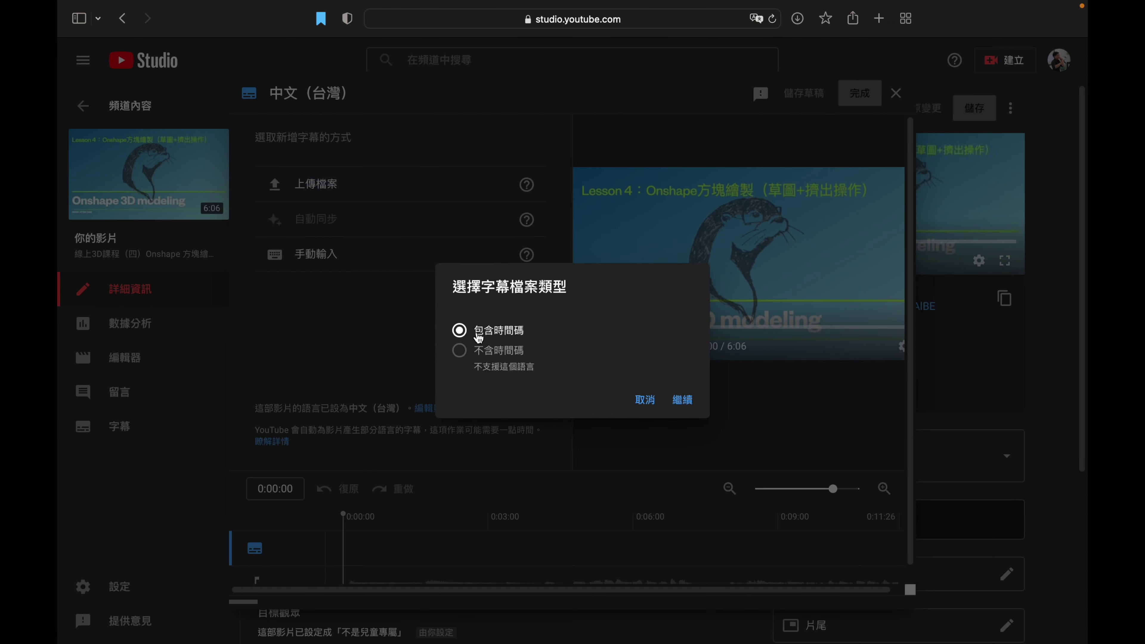
pyautogui.click(682, 399)
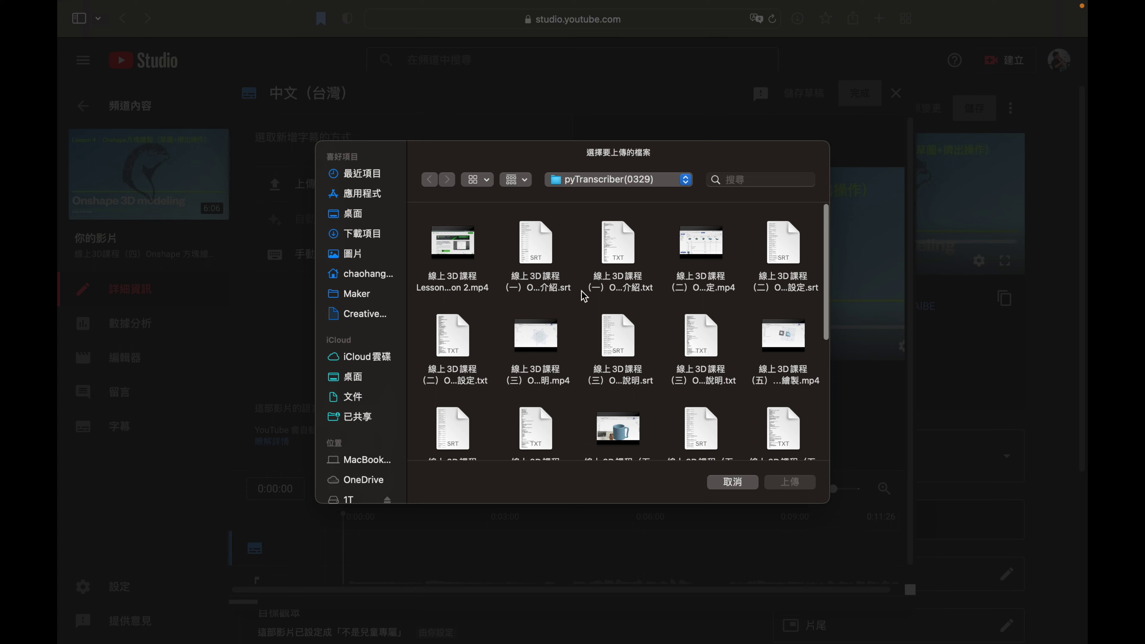
# - Show the files in the pyTranscriber(0329) folder as a list and upload 線上3D課程（四）Onshape 方塊繪製（草圖＋擠出操作）.srt
pyautogui.click(677, 182)
pyautogui.click(489, 207)
pyautogui.click(481, 183)
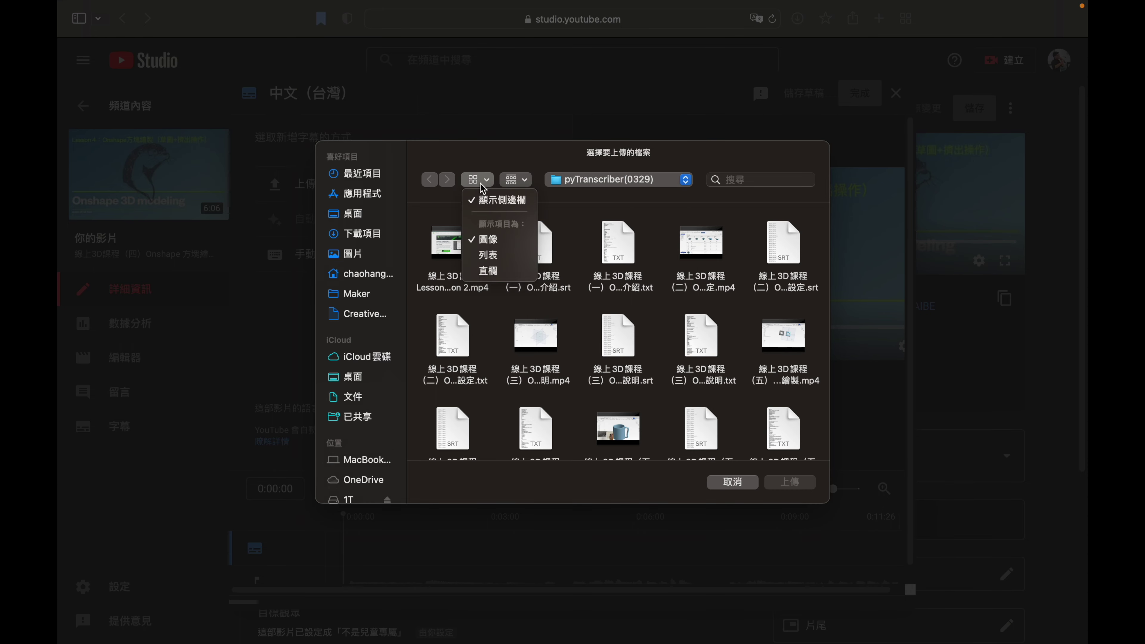
pyautogui.click(487, 255)
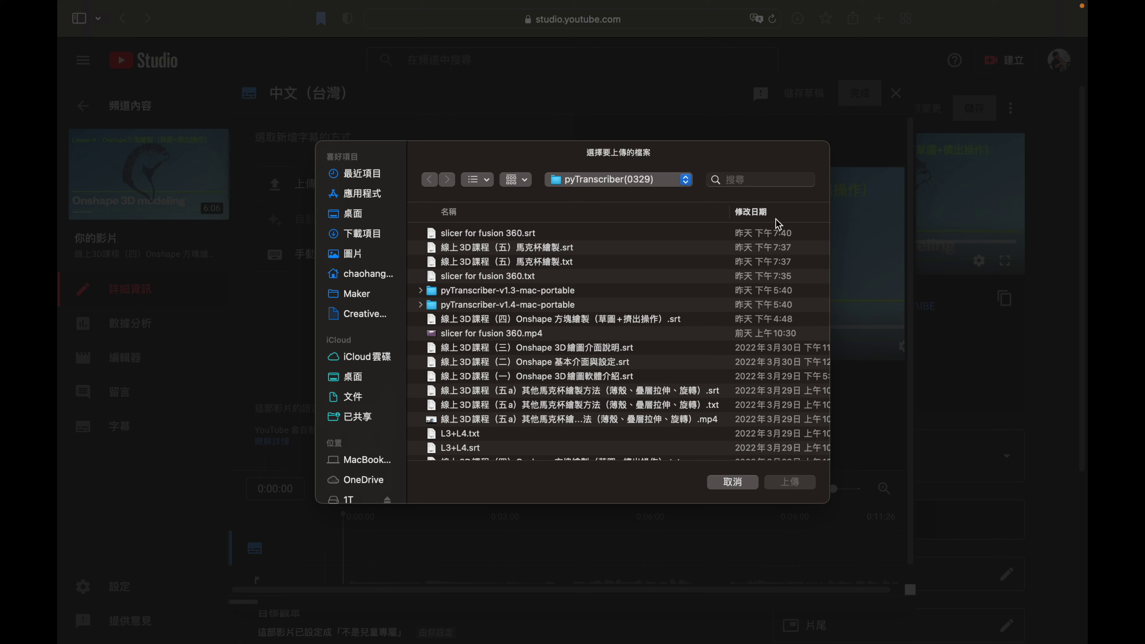
pyautogui.click(519, 320)
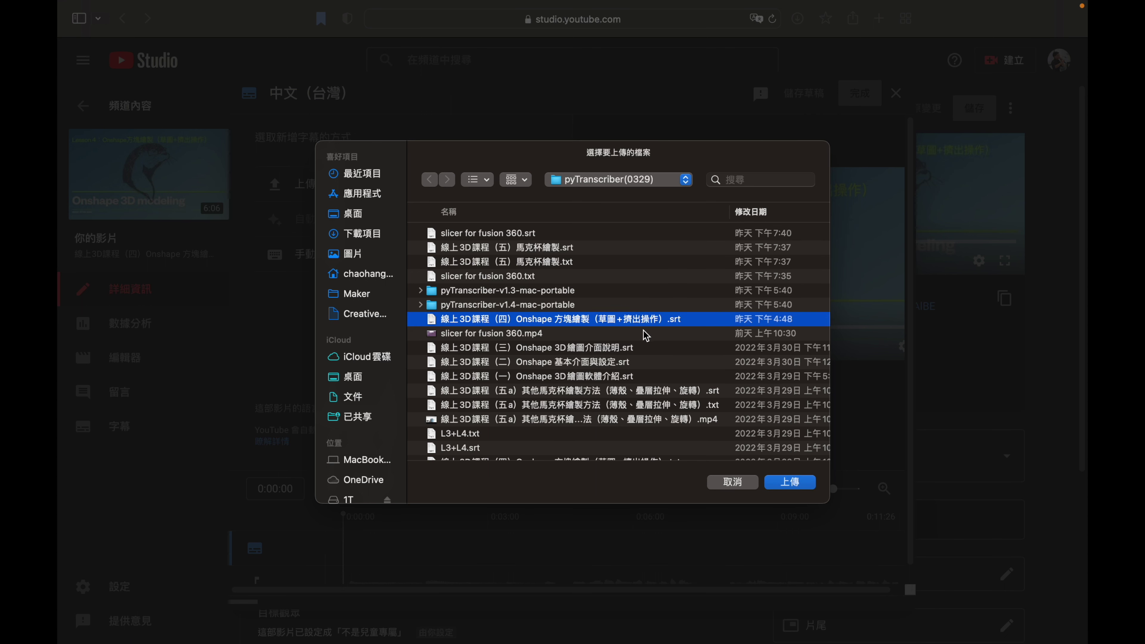
pyautogui.click(799, 487)
pyautogui.click(683, 399)
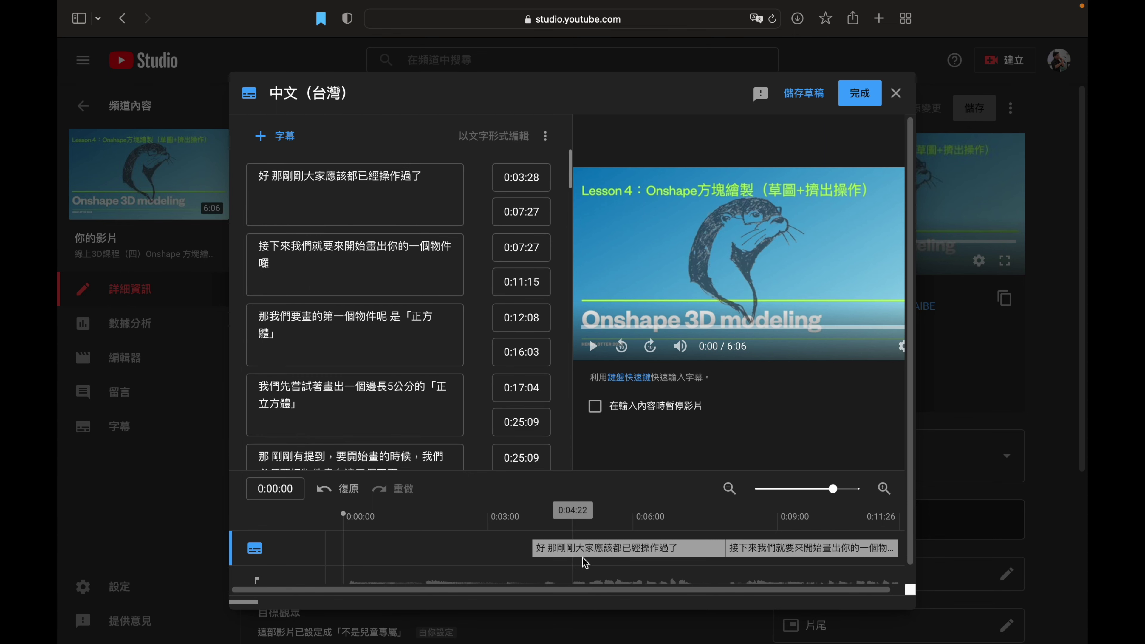
# - Check the uploaded captions and their timing against the timeline, and publish the 中文（台灣） subtitles
pyautogui.hscroll(20, 654, 555)
pyautogui.hscroll(-20, 685, 547)
pyautogui.scroll(-2, 378, 399)
pyautogui.scroll(-3, 378, 400)
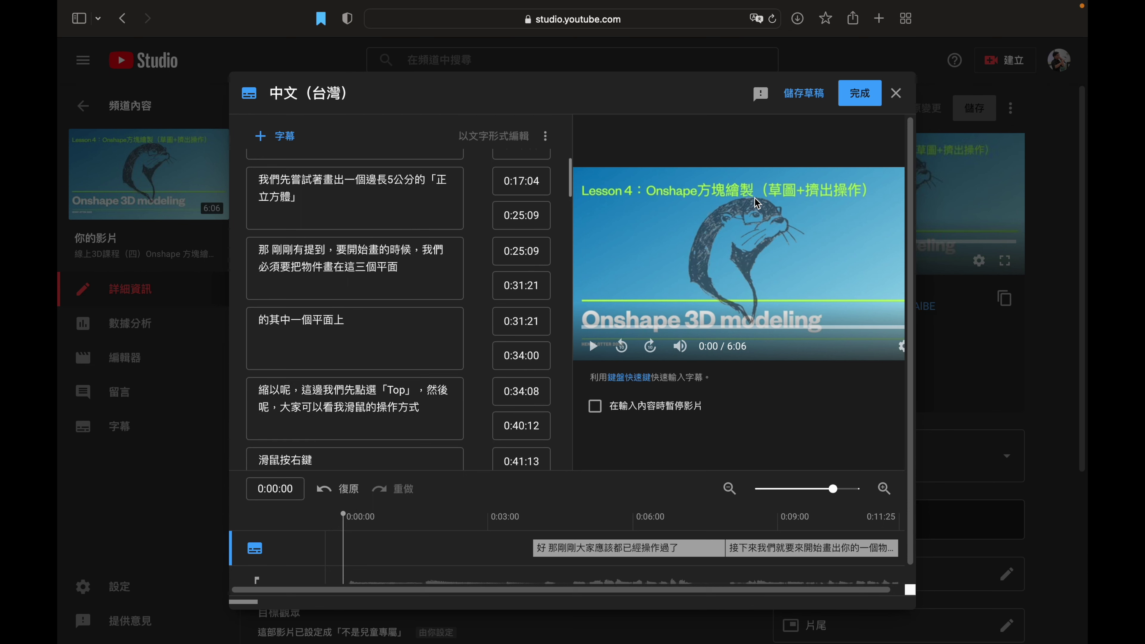
pyautogui.scroll(-10, 478, 323)
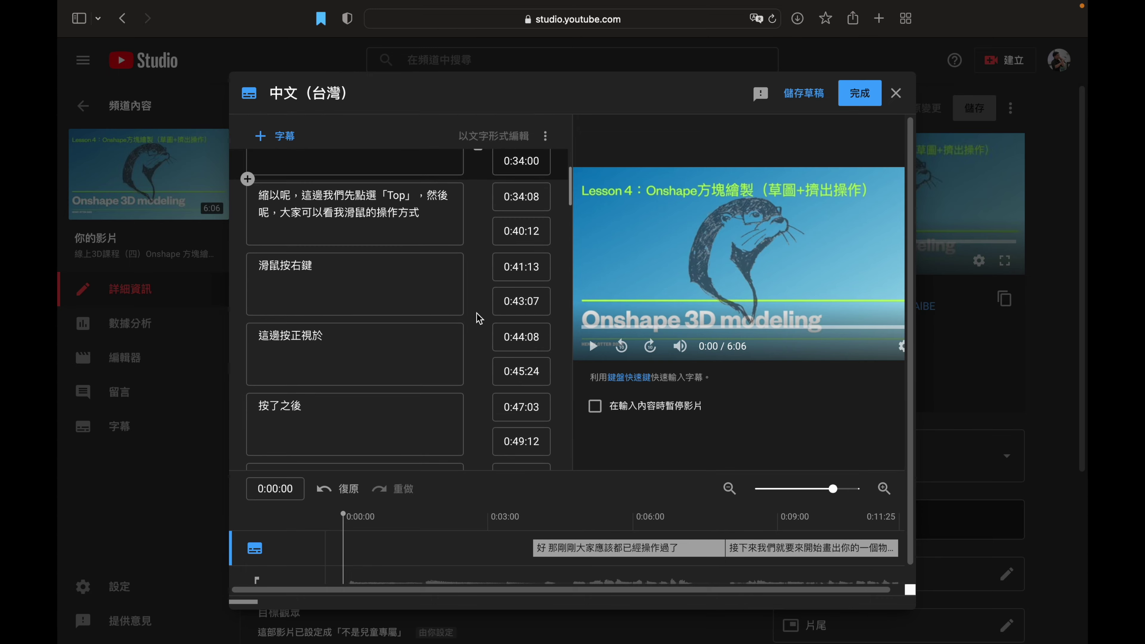
pyautogui.scroll(15, 479, 318)
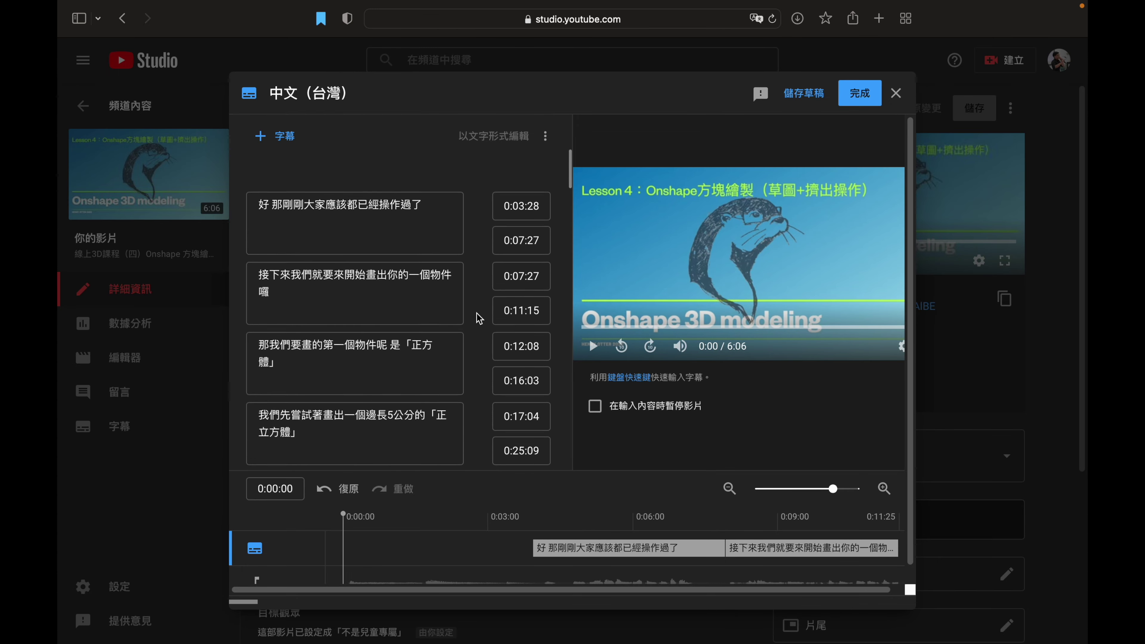
pyautogui.click(864, 96)
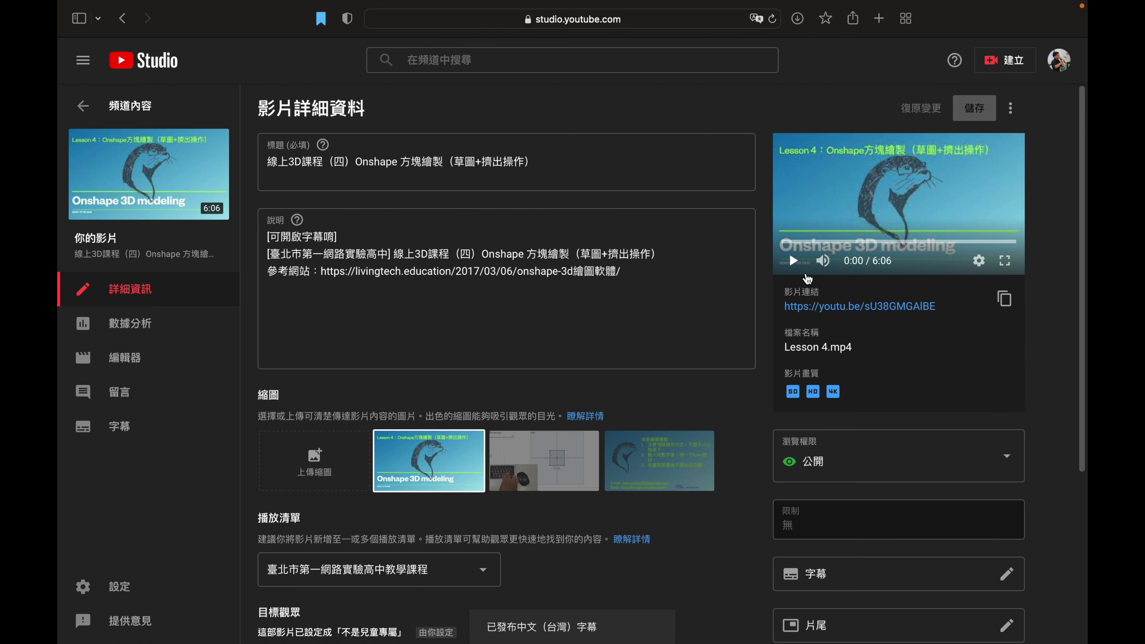
# - Open the Lesson 4 video's YouTube watch page, check the captions from about 0:49, and close the page to return to YouTube Studio
pyautogui.click(138, 177)
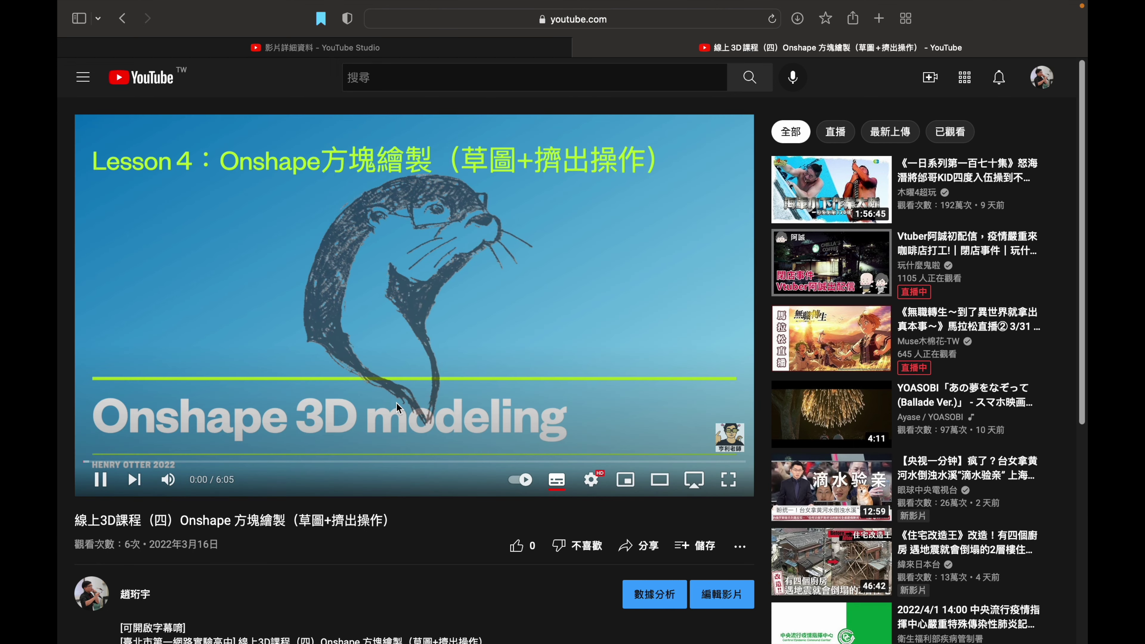
pyautogui.click(559, 489)
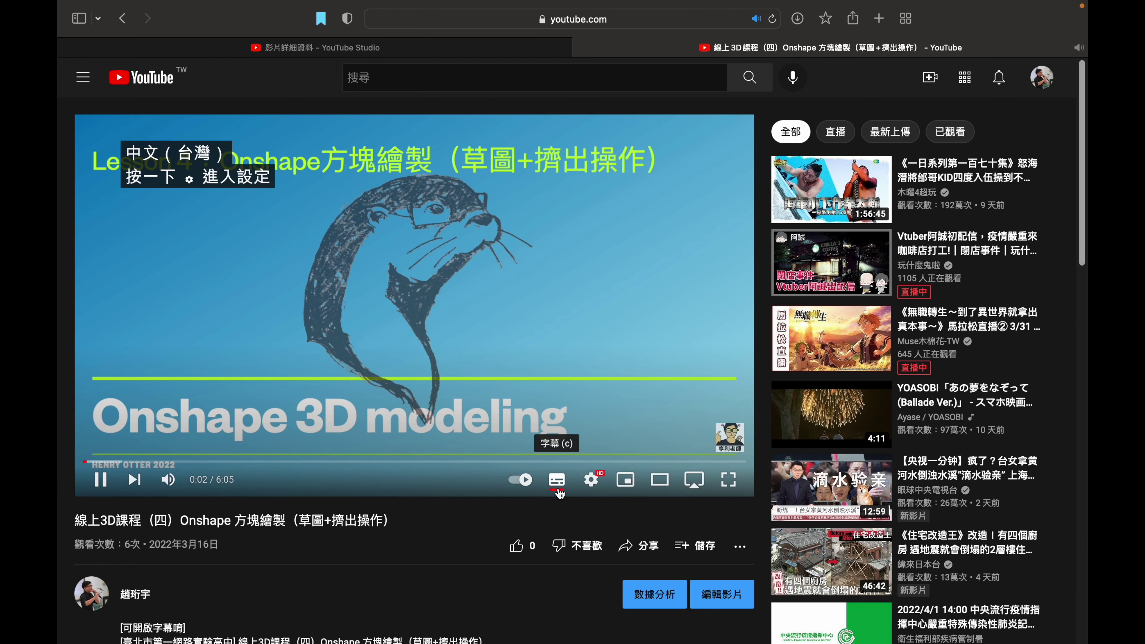
pyautogui.click(172, 461)
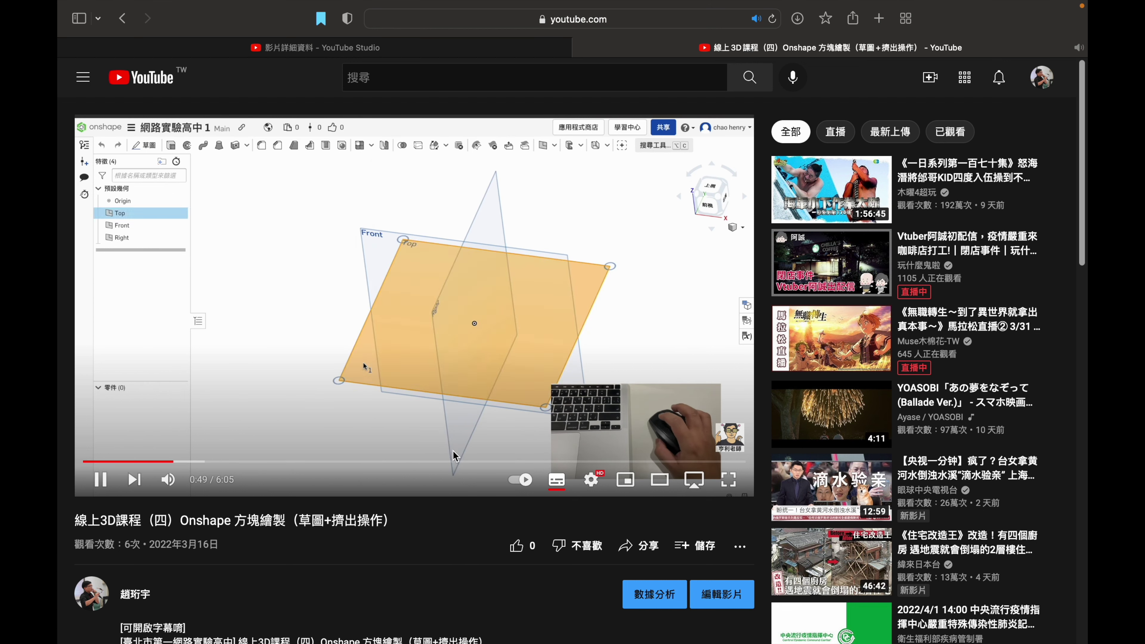
pyautogui.click(558, 489)
pyautogui.click(558, 489)
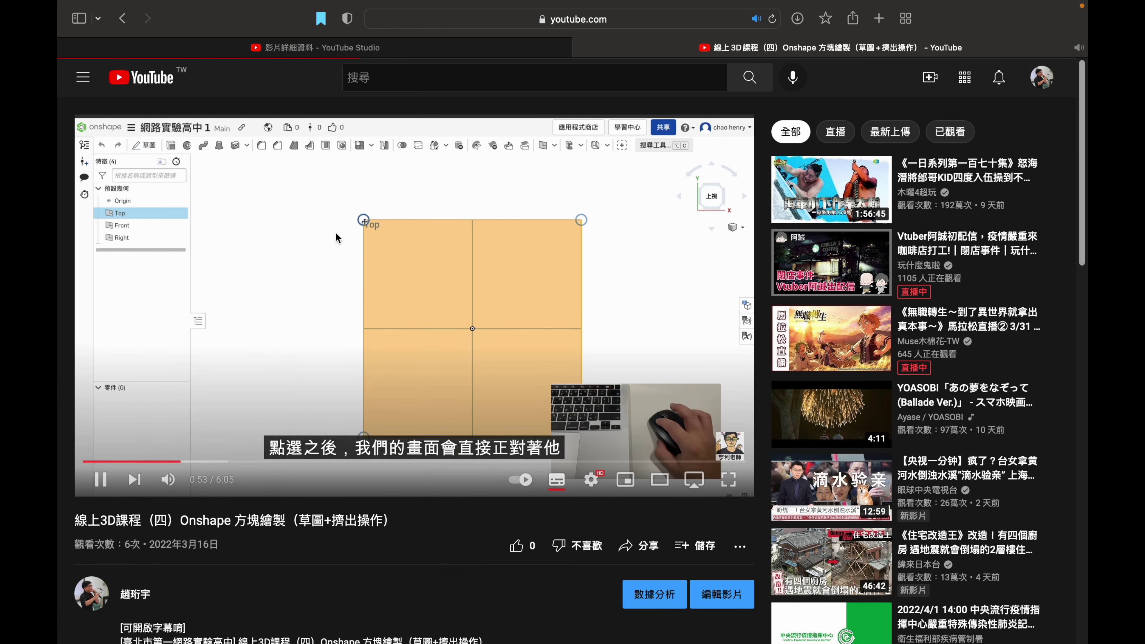
pyautogui.press('super+bracketleft')
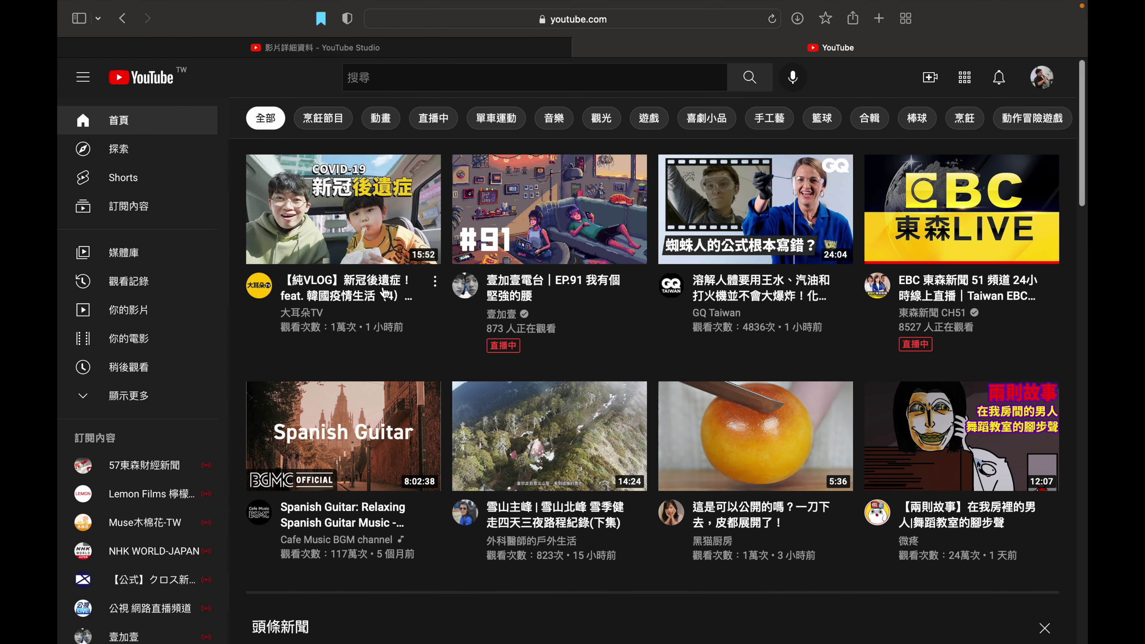
pyautogui.press('super+w')
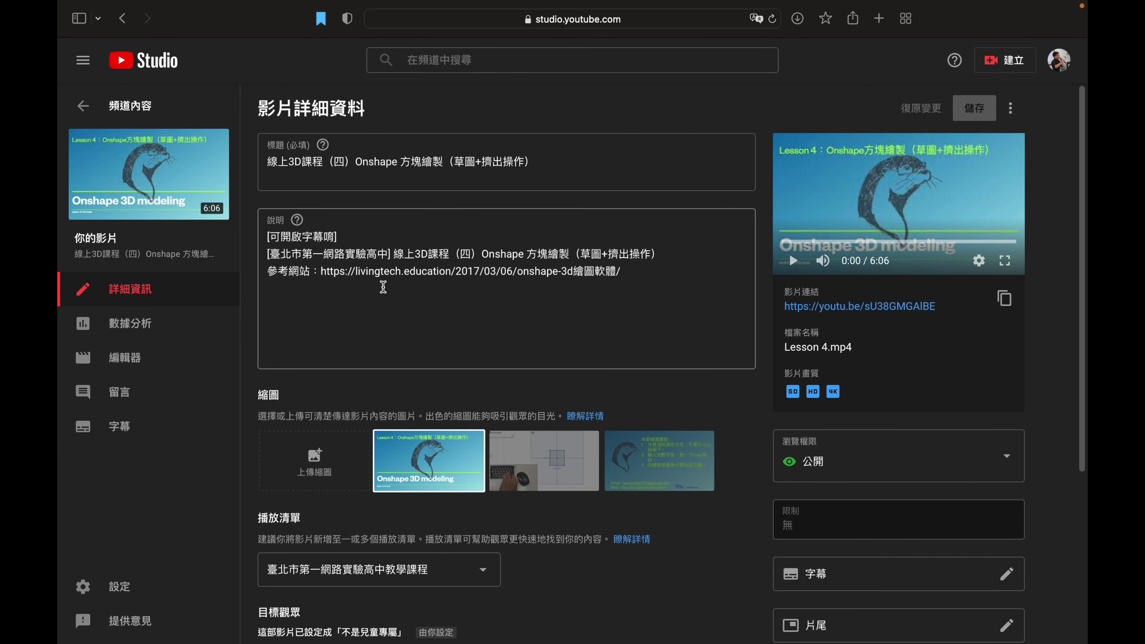